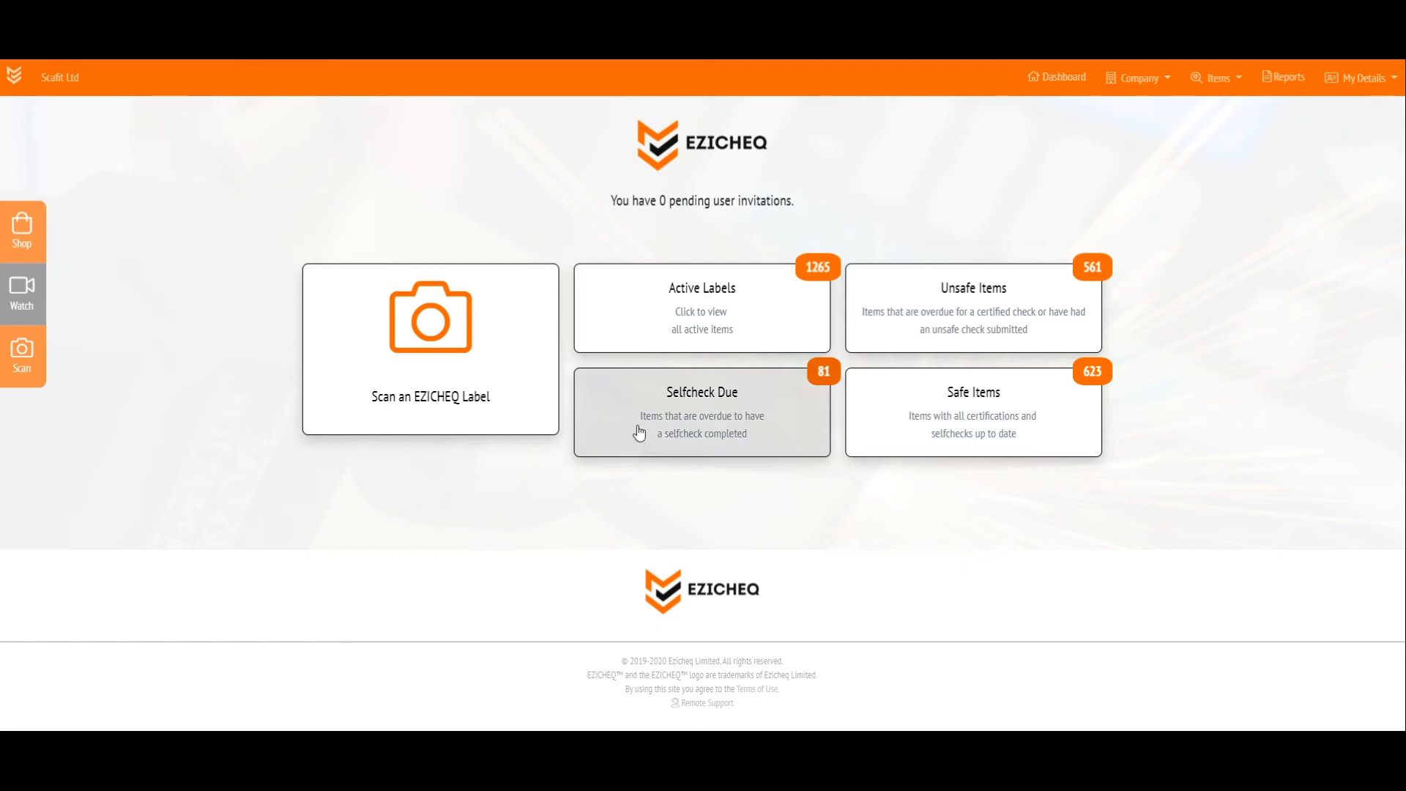
Show the list of all items and add a search condition where Item Type is Other
click(1221, 83)
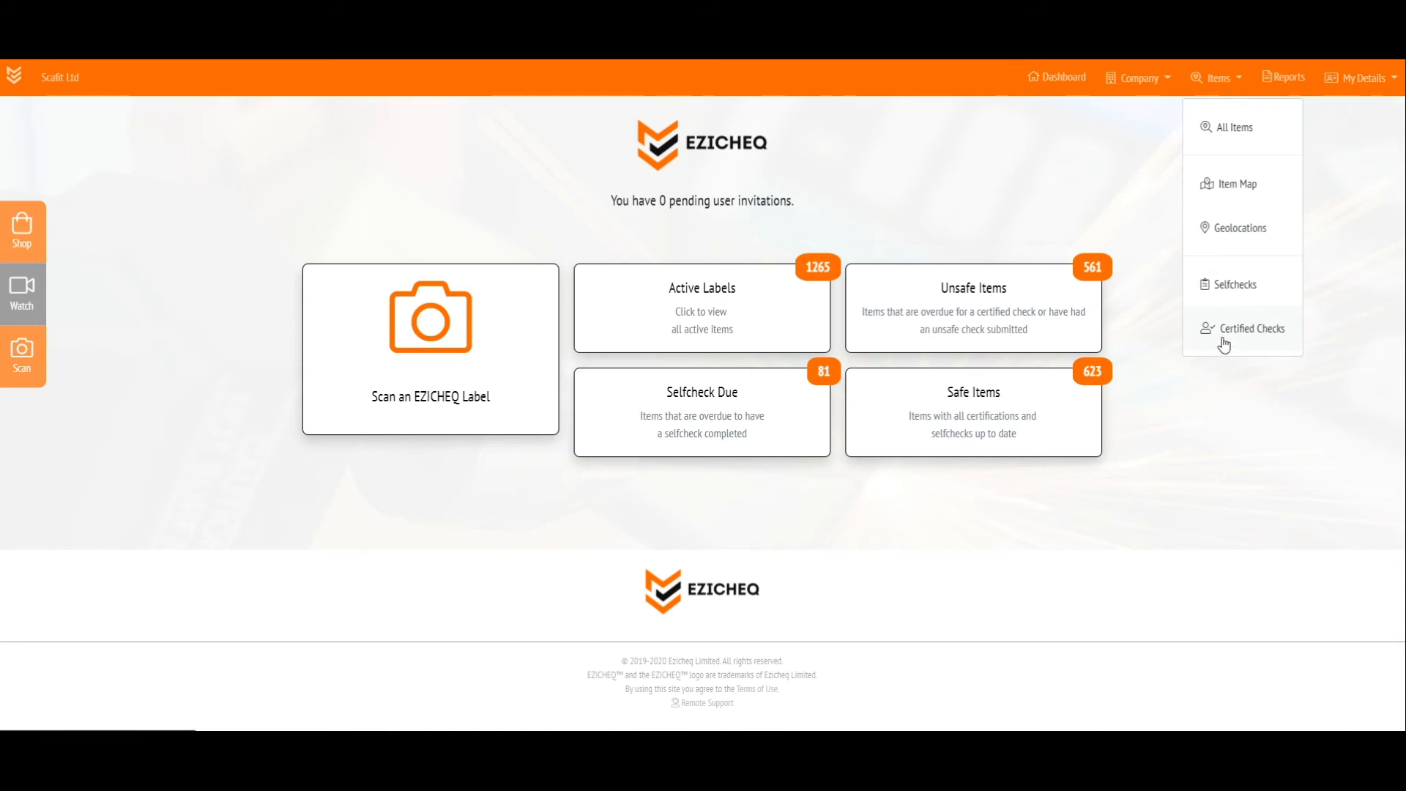
click(1221, 136)
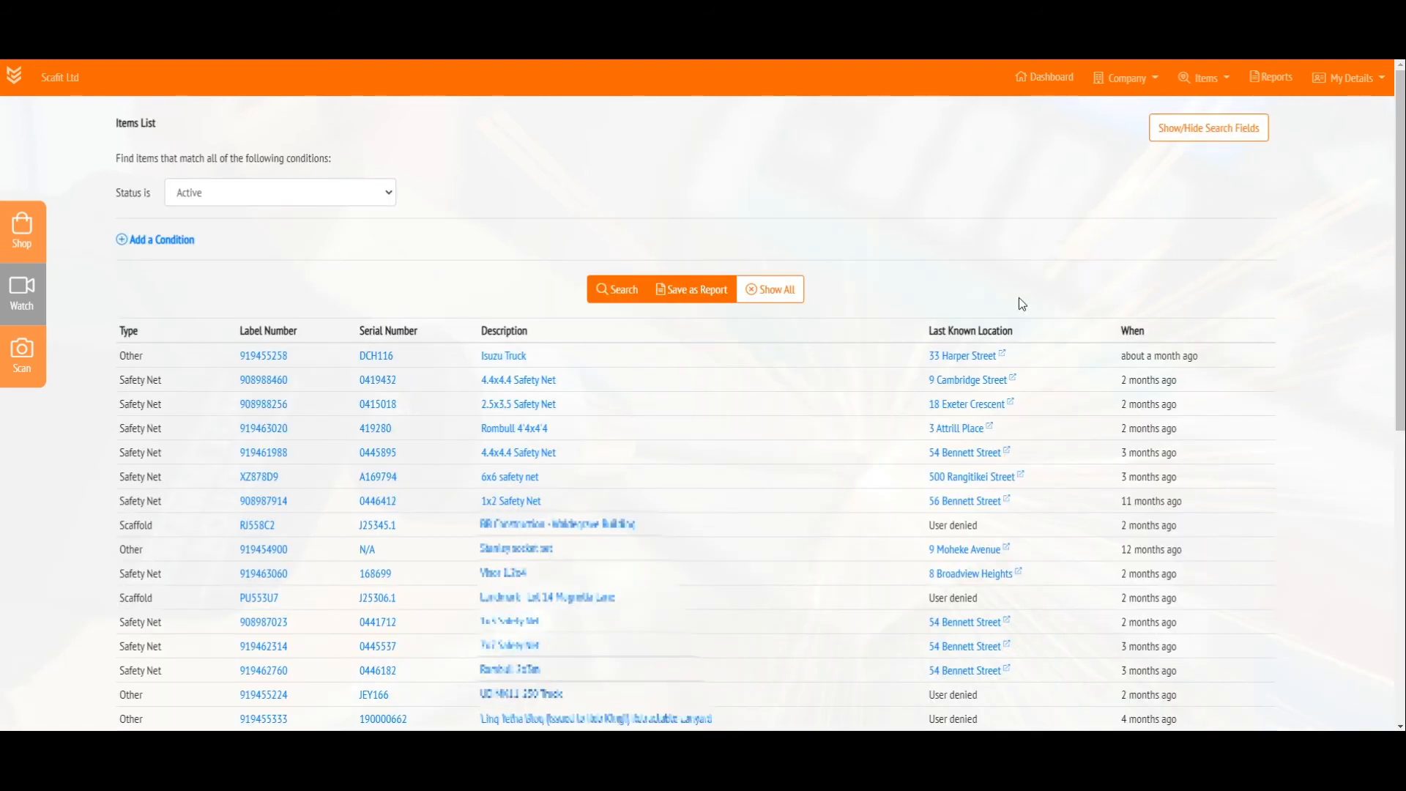
click(162, 246)
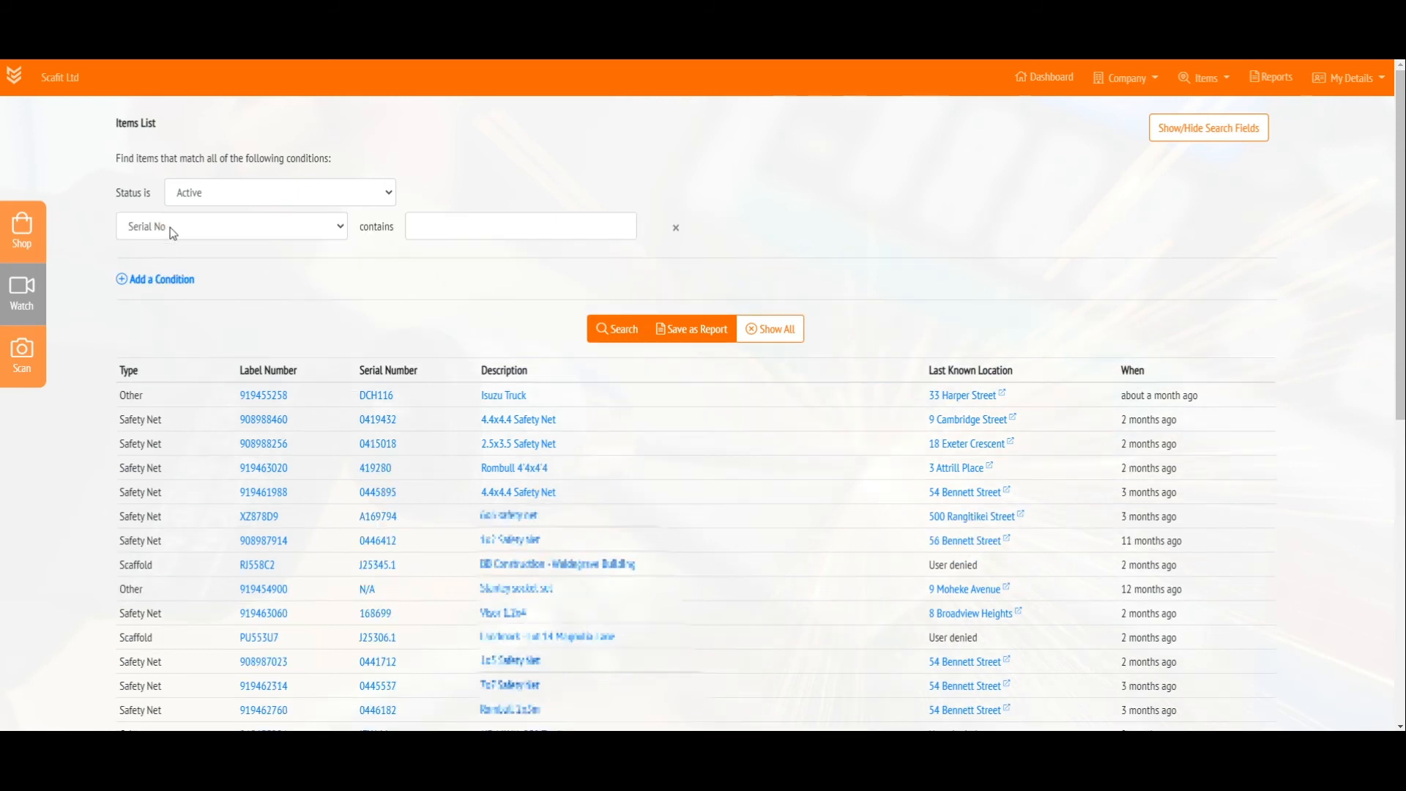
click(204, 233)
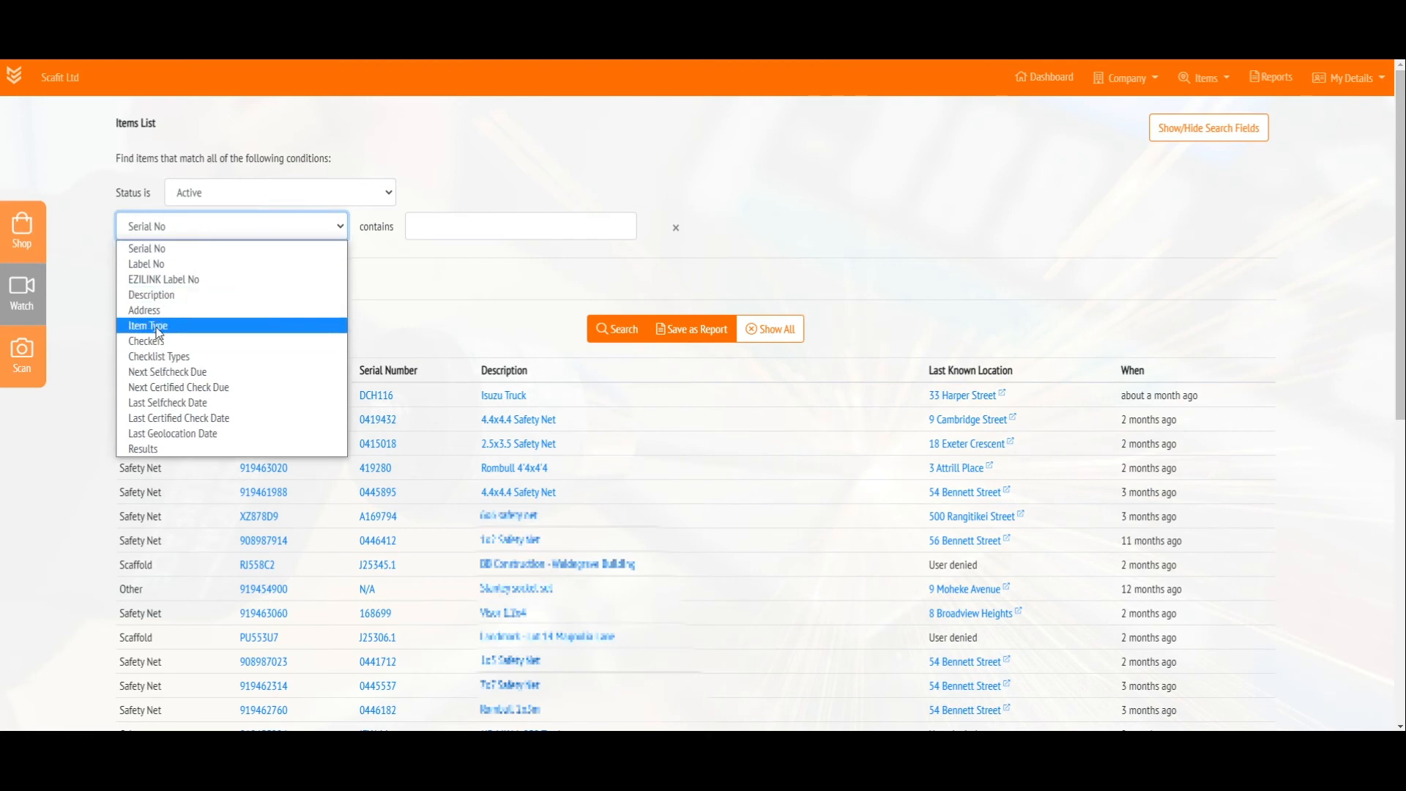
click(157, 326)
click(414, 227)
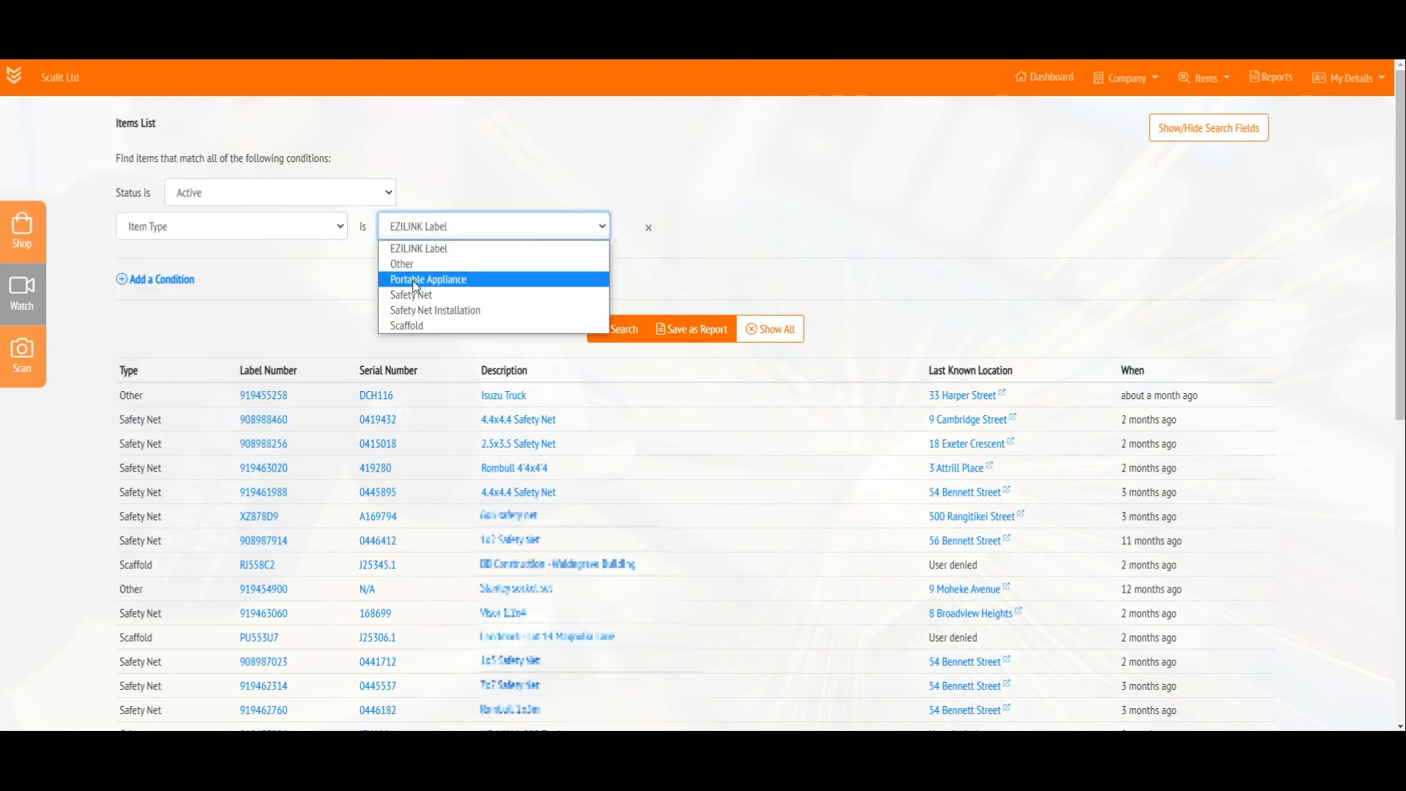
click(411, 265)
Add a second search condition to the items list where Checklist Types is Trucks
click(146, 284)
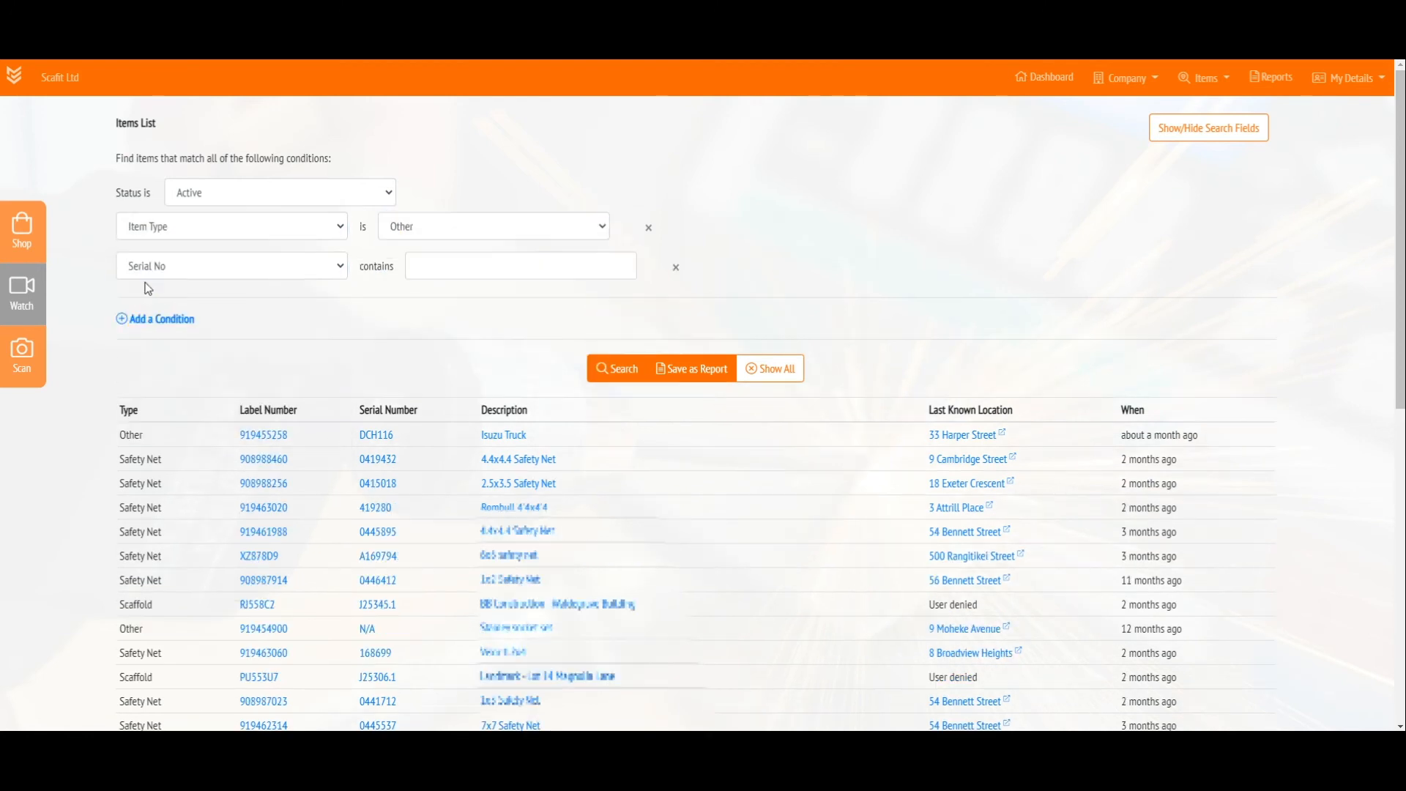
click(157, 274)
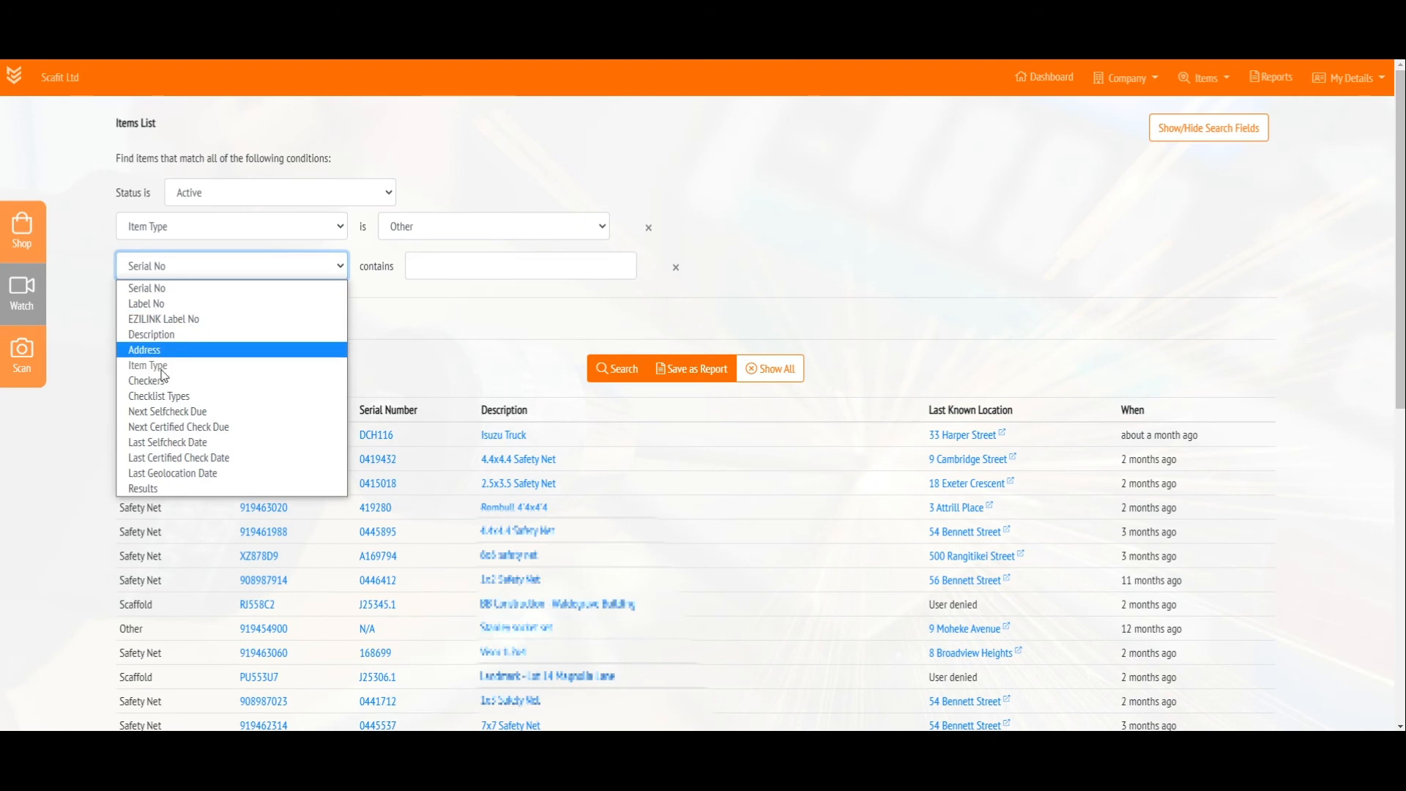
click(156, 398)
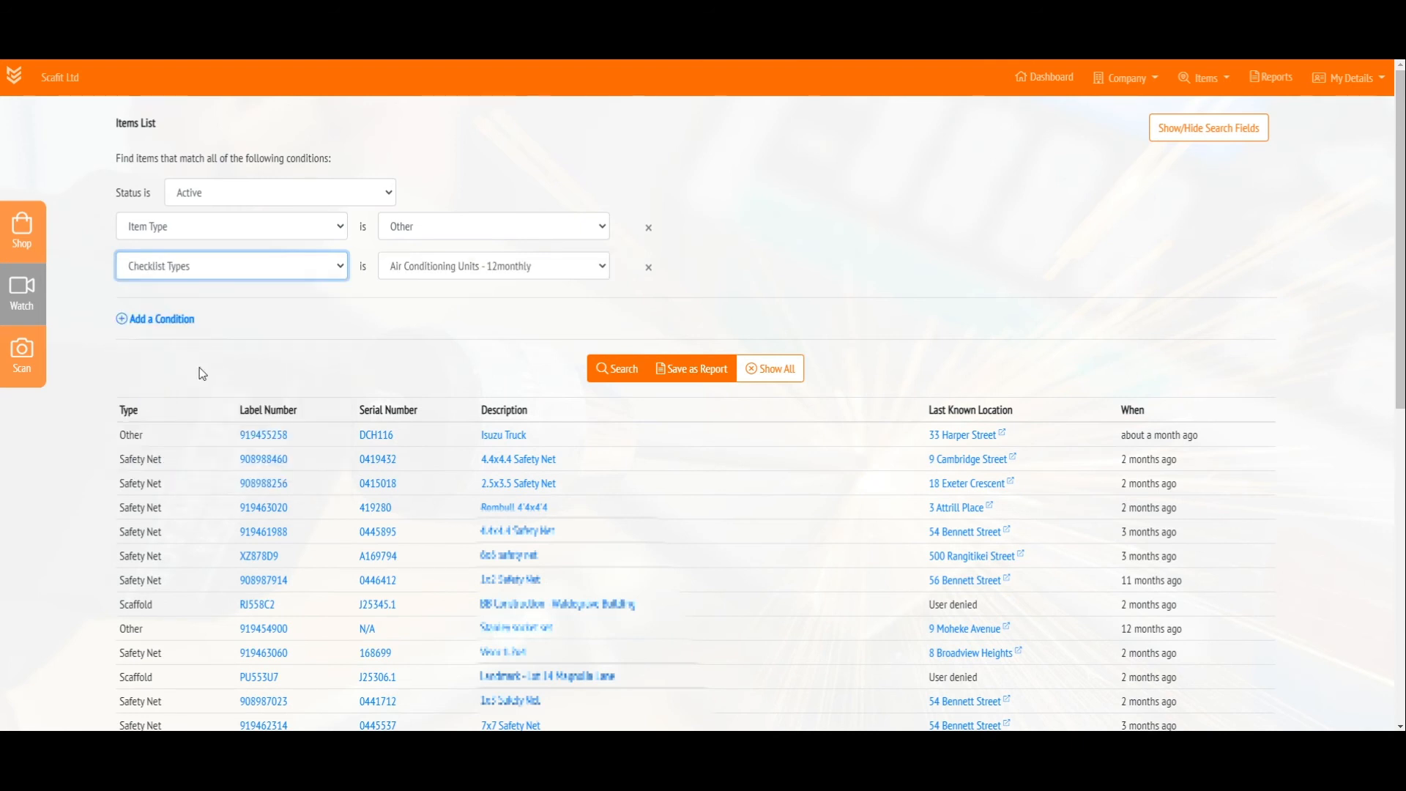
click(431, 268)
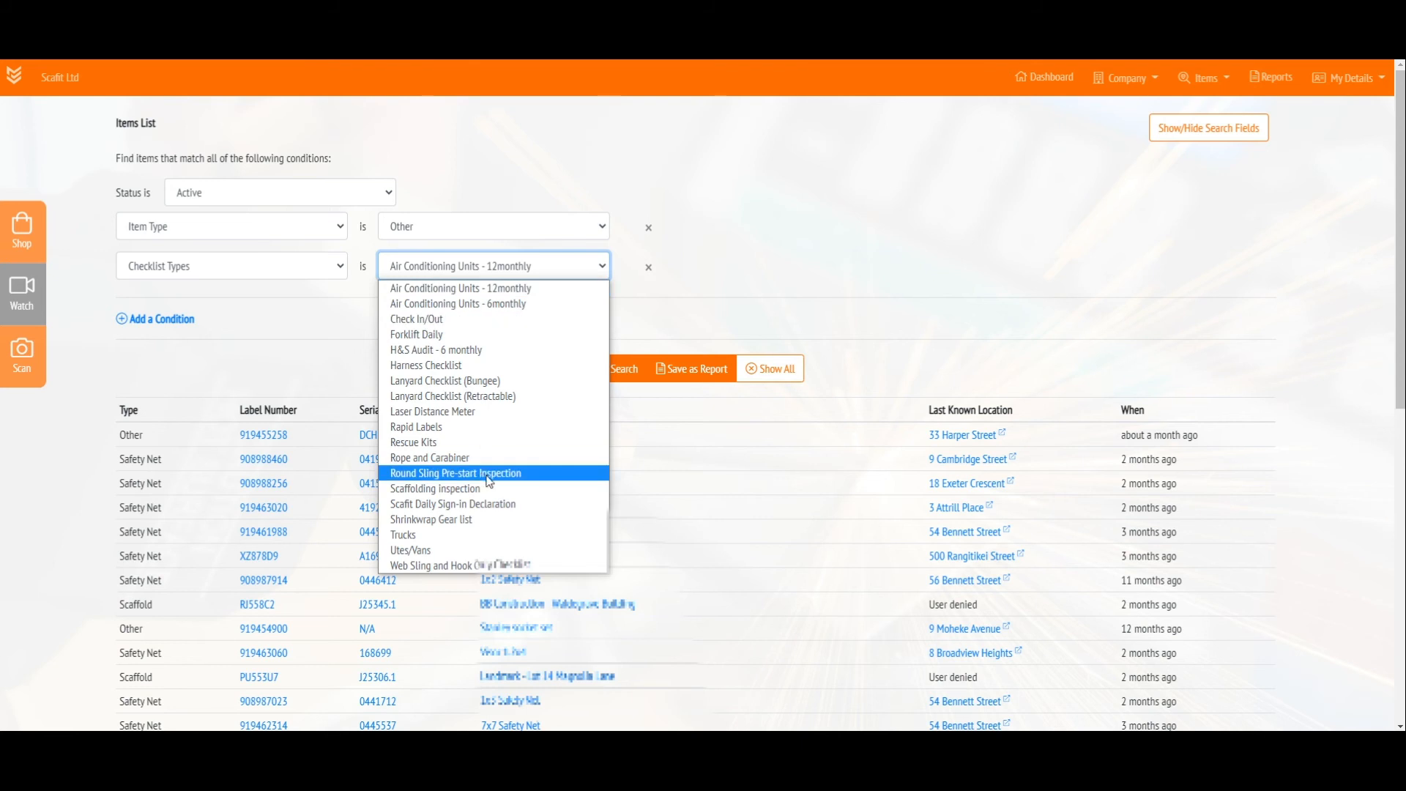
click(419, 538)
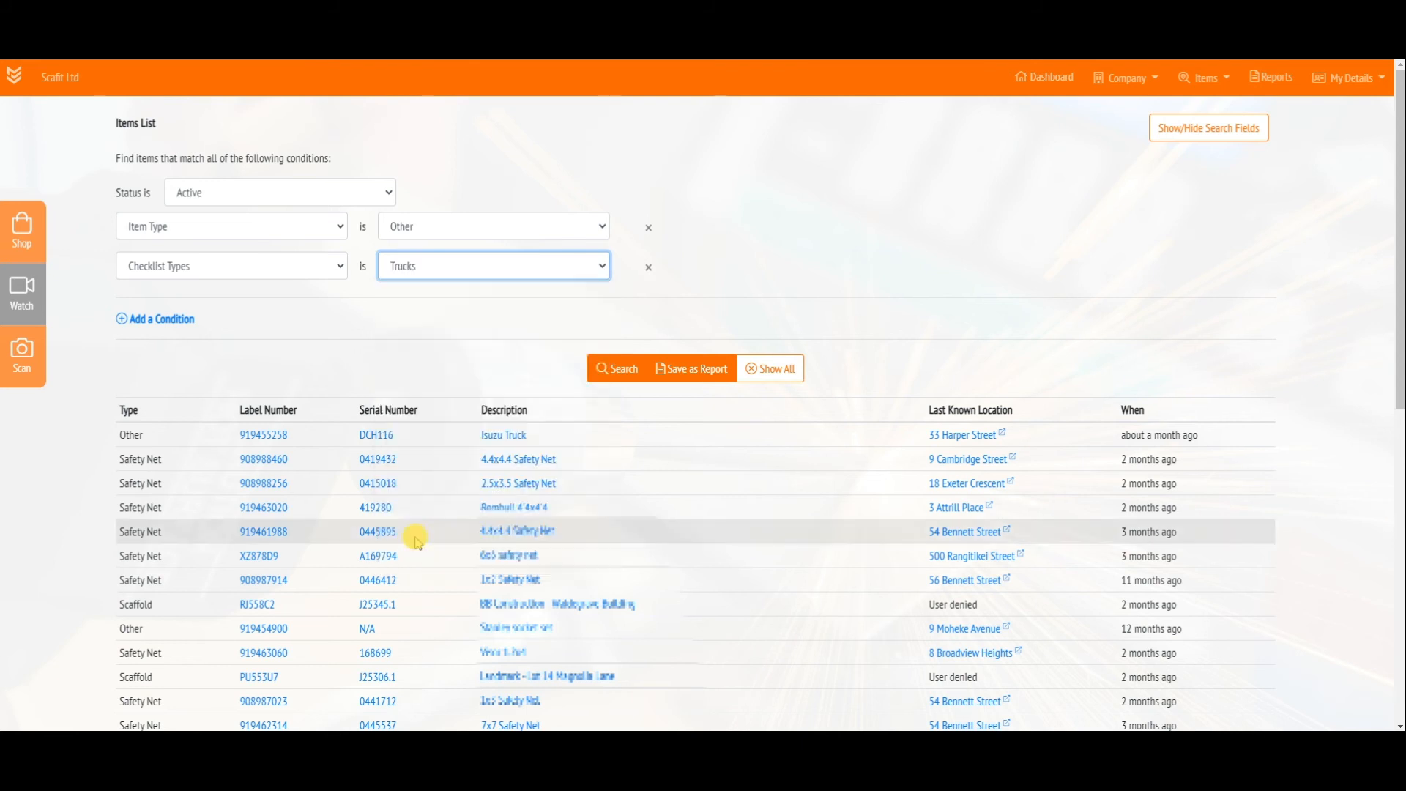
Add a third condition where Results is Unsafe and run the item search
click(172, 319)
click(173, 309)
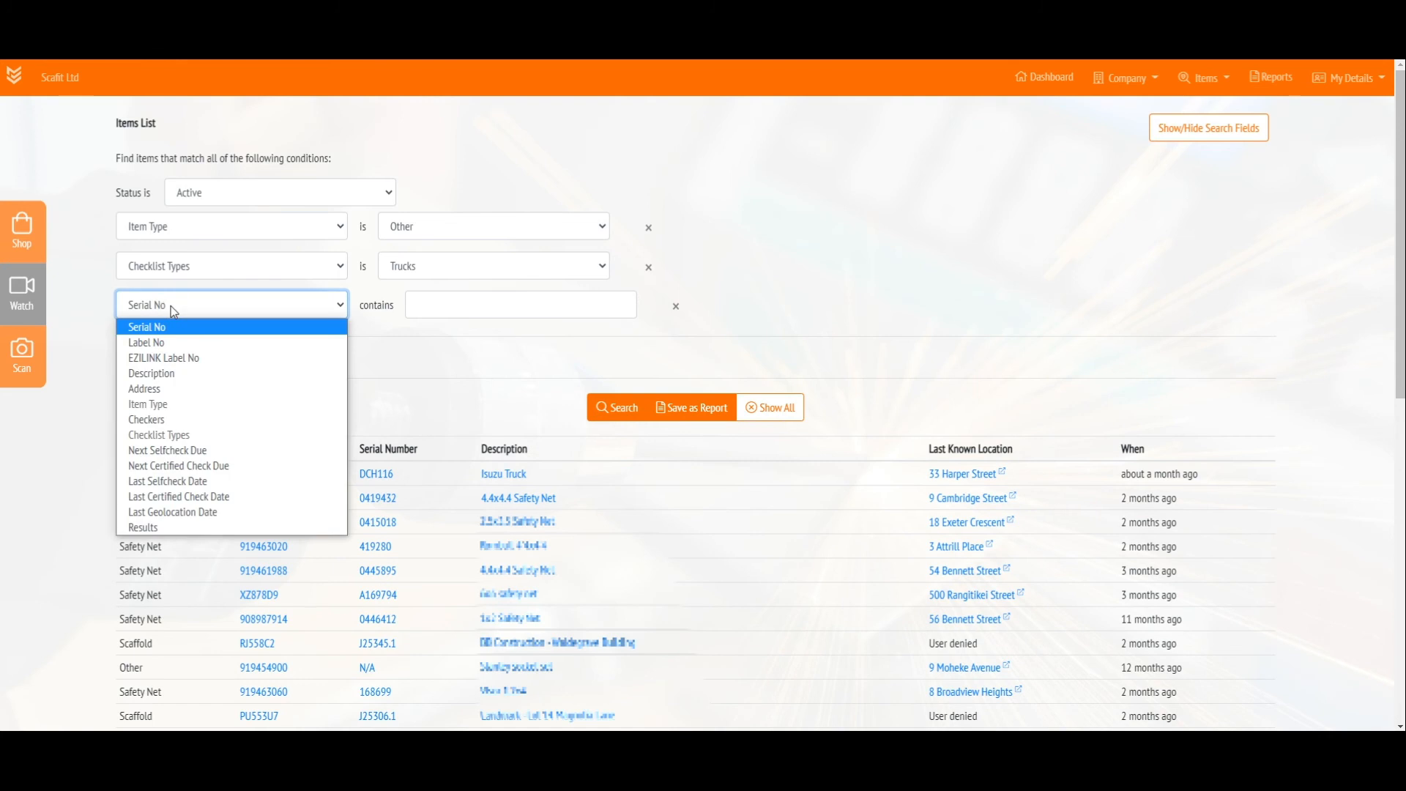
click(157, 528)
click(415, 317)
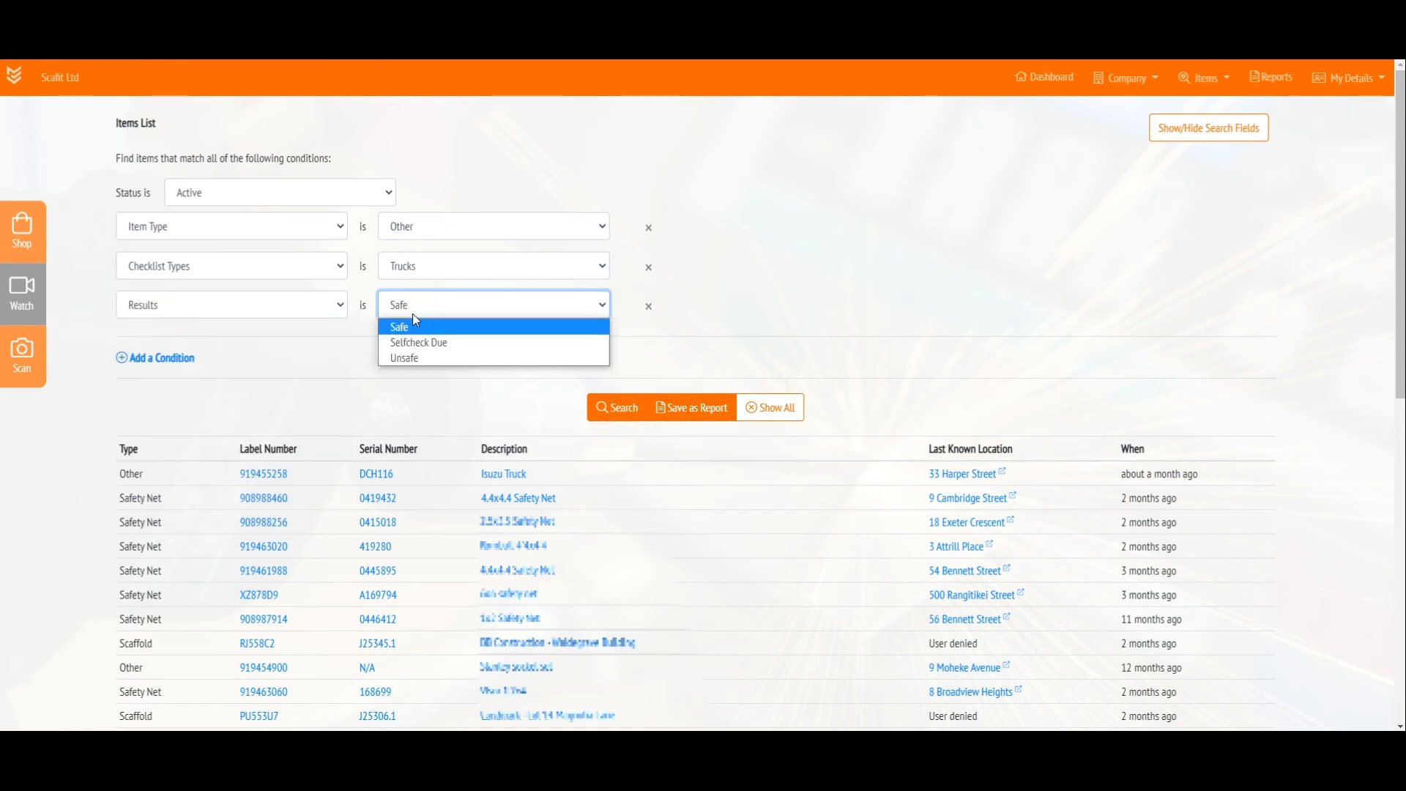
click(406, 359)
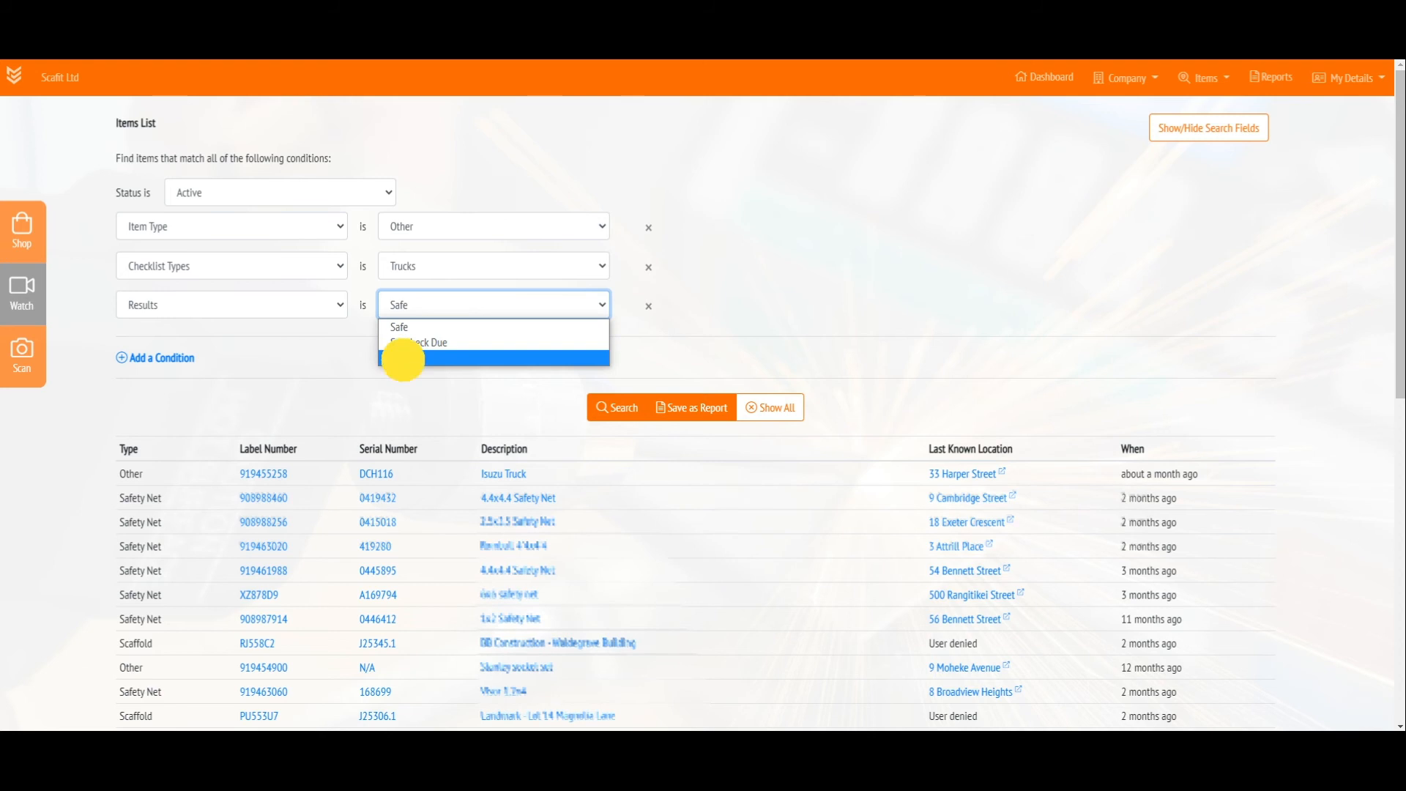
click(621, 418)
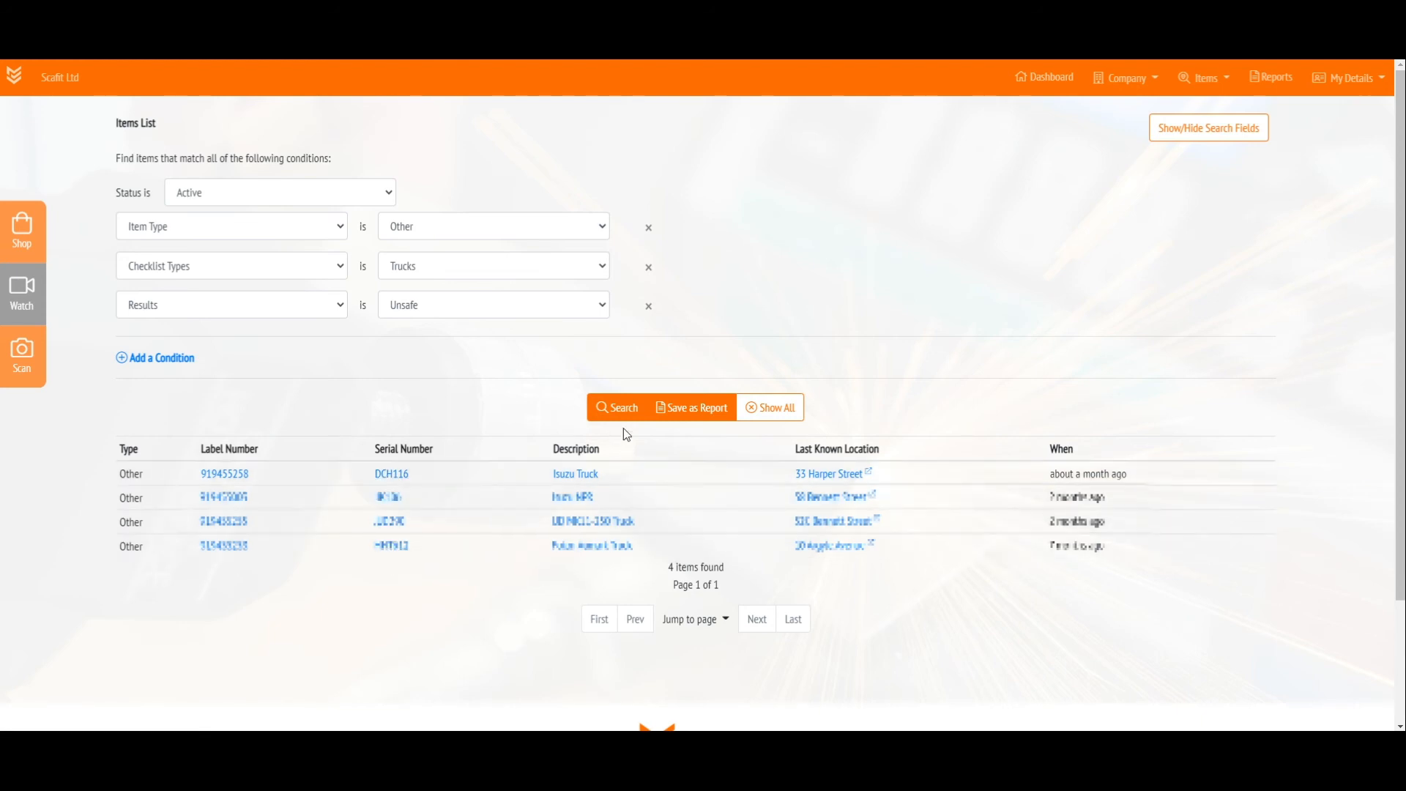
Save the item search as a report named "Unsafe Trucks"
click(689, 417)
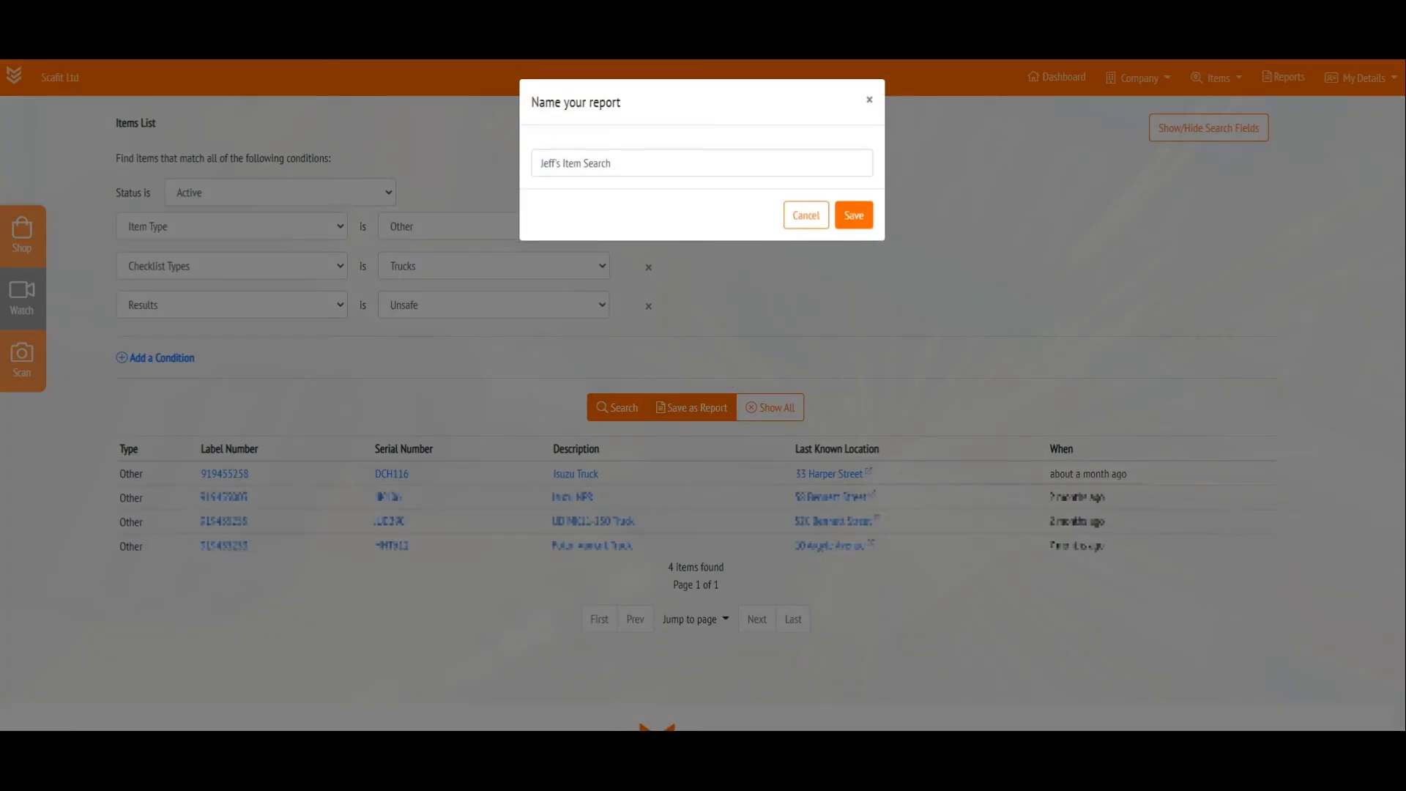
click(628, 159)
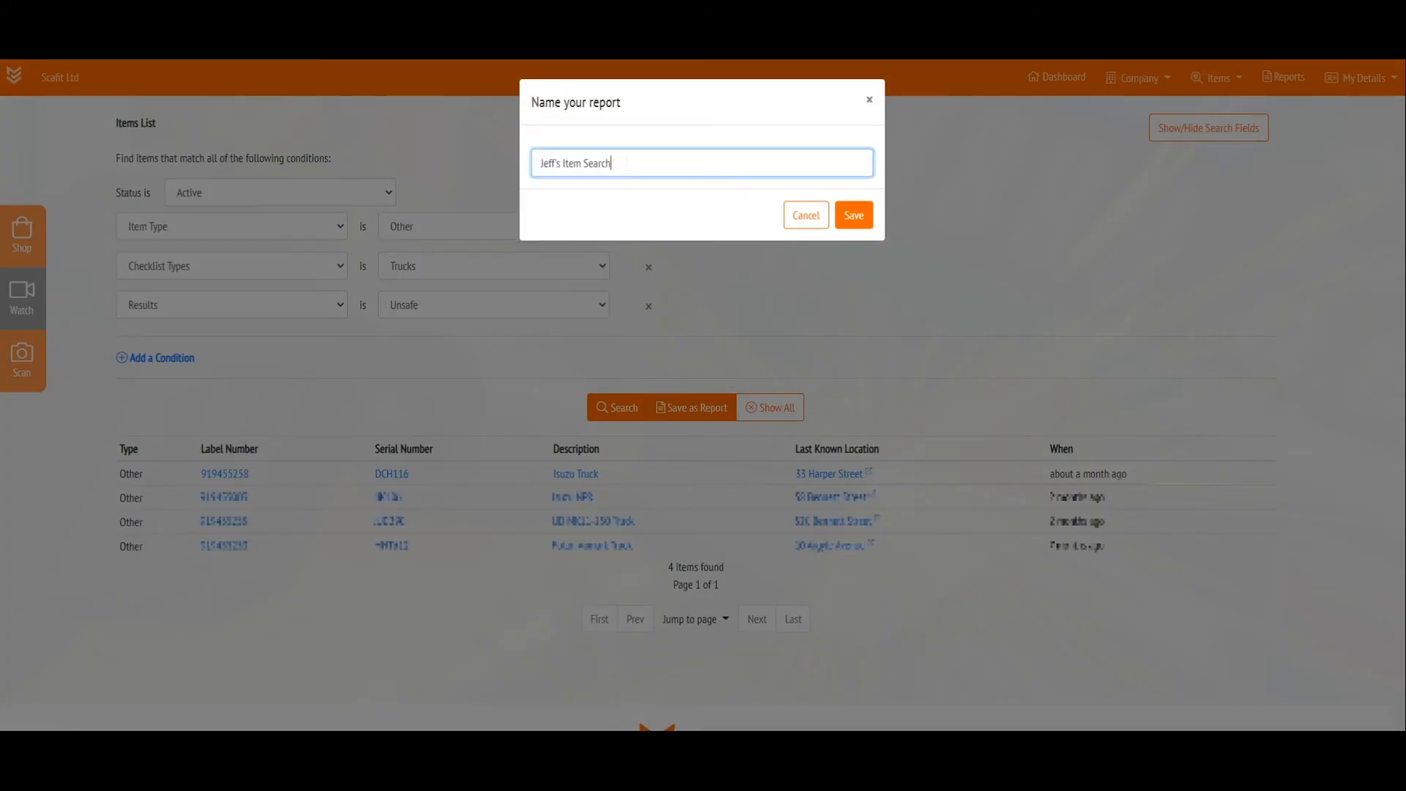
key(ctrl+a)
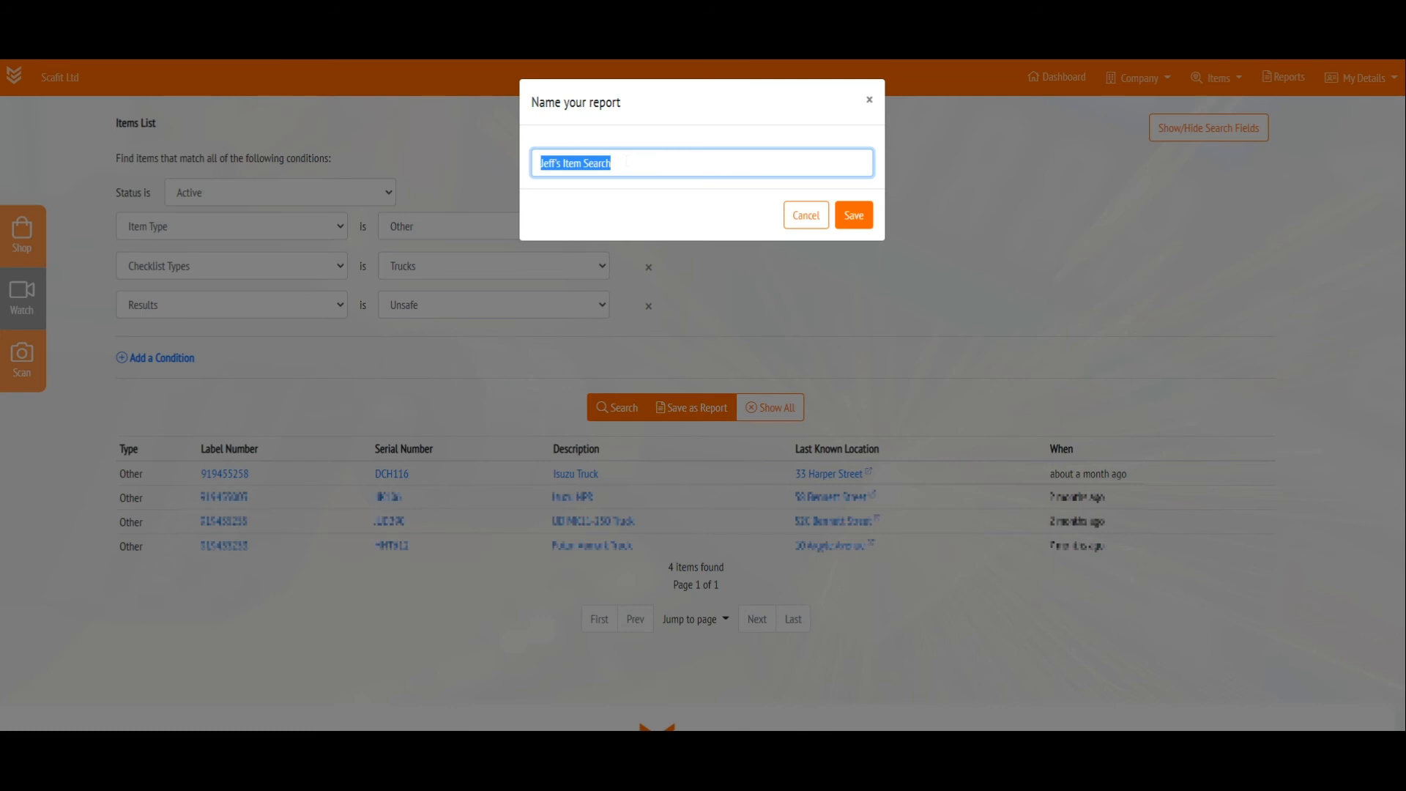
text(Truck)
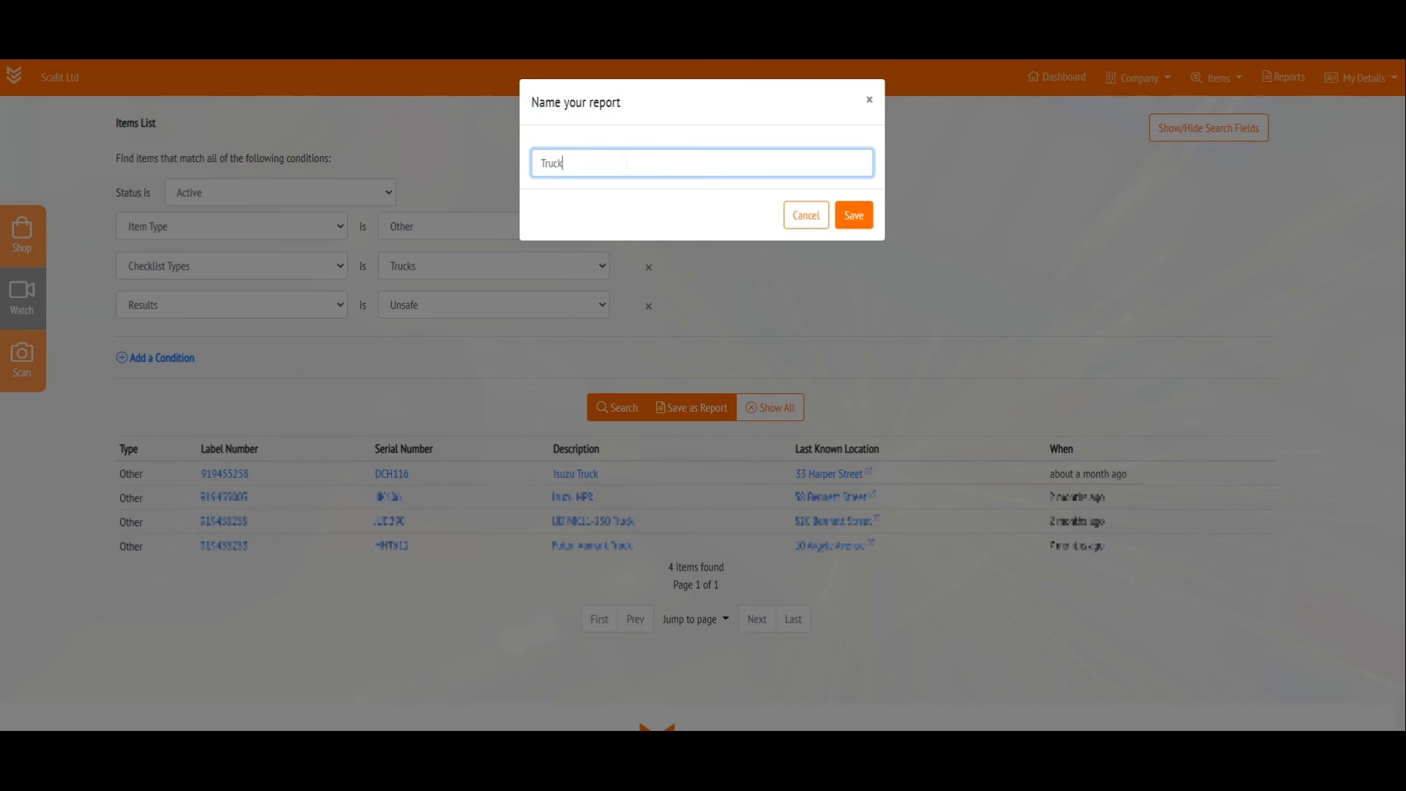
text(s)
key(Home)
text(Unsafe)
click(854, 220)
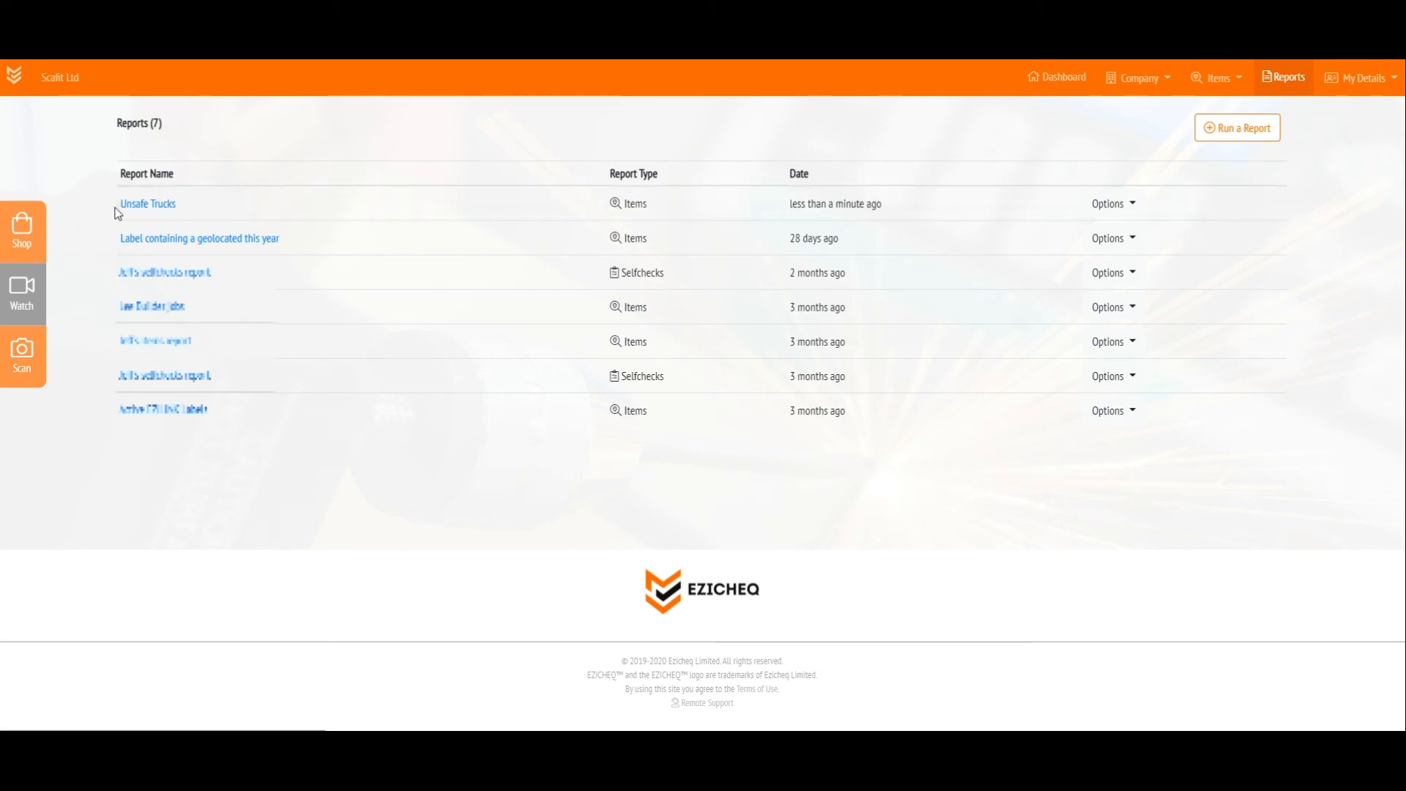
Download the Unsafe Trucks report as a PDF and open the downloaded file
click(1104, 200)
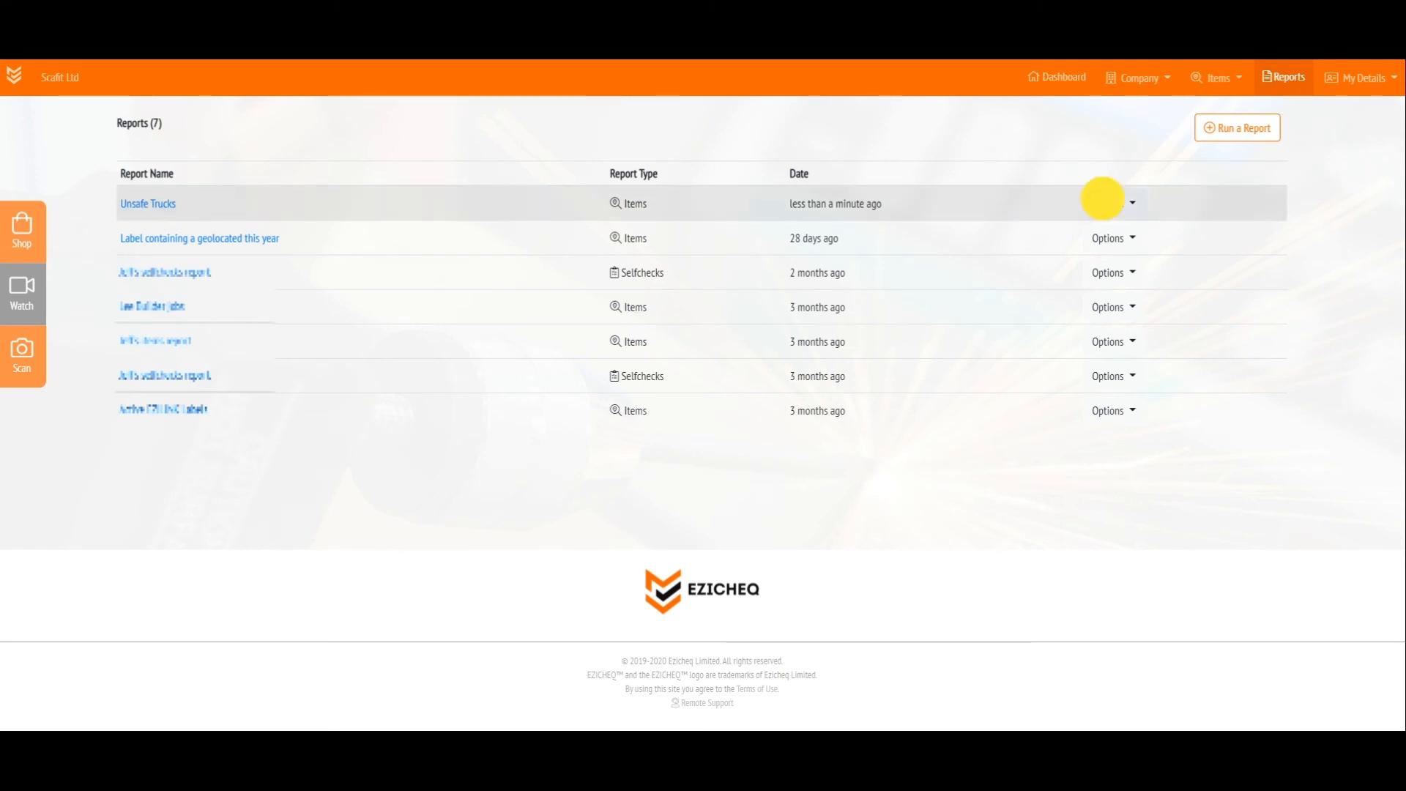
click(1125, 241)
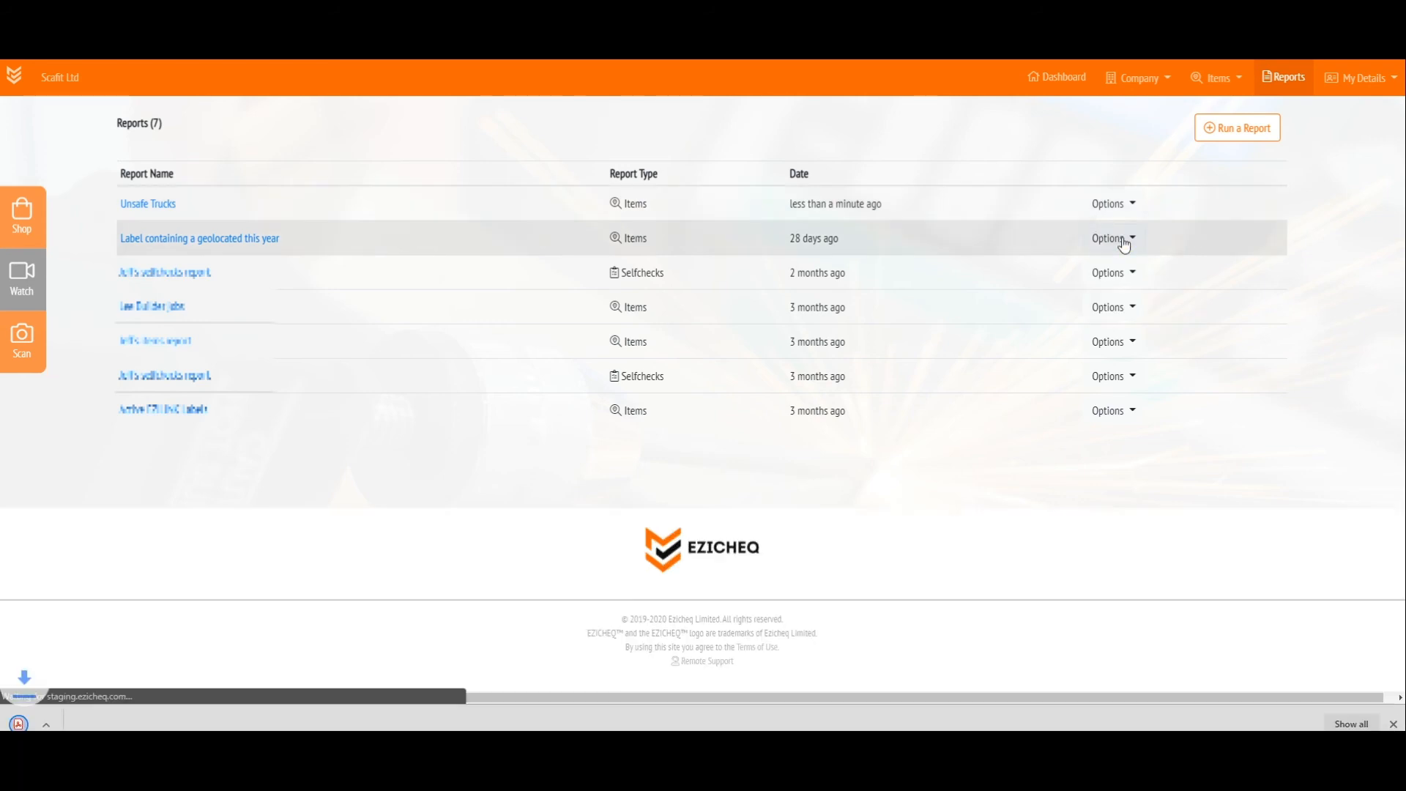
click(69, 718)
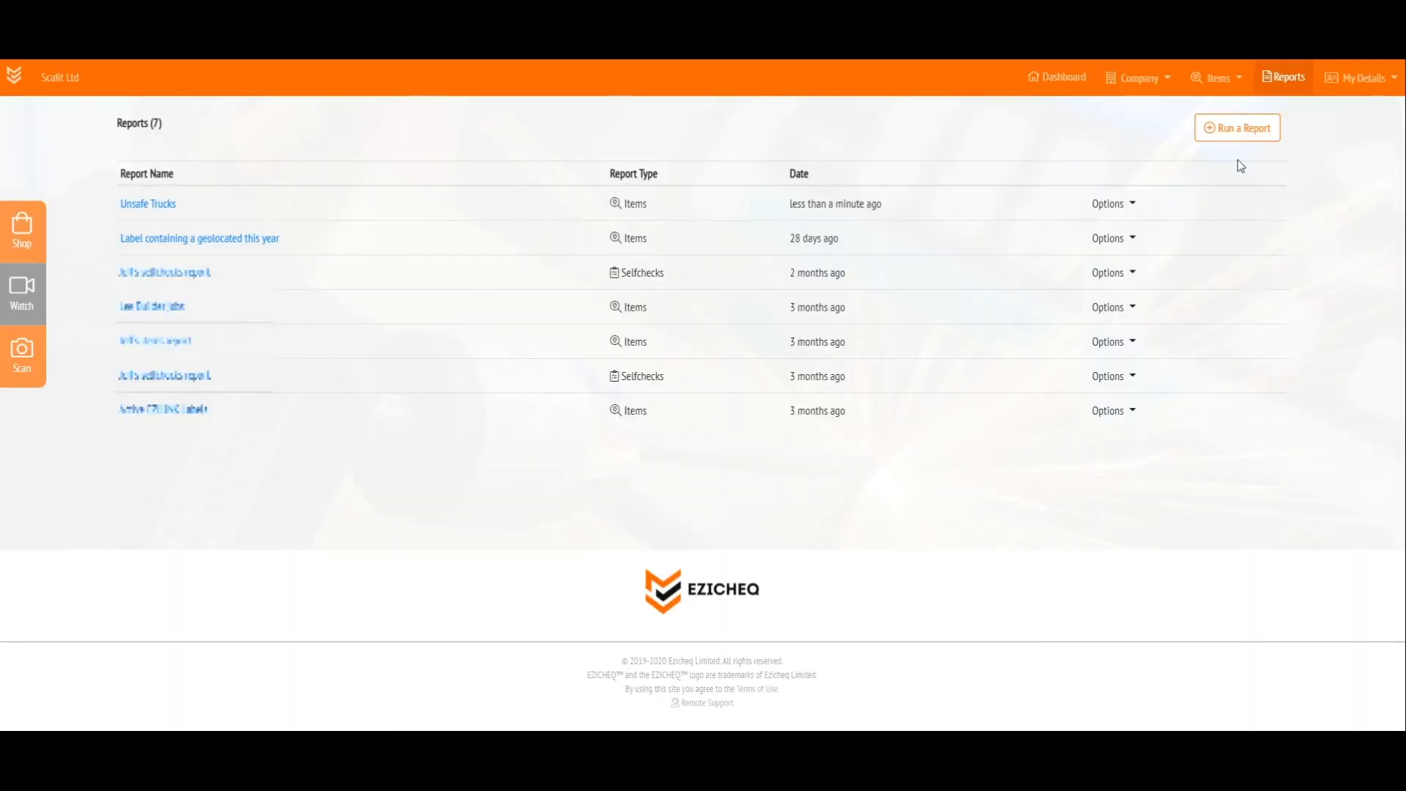
Re-run the Unsafe Trucks report as a search
click(1117, 204)
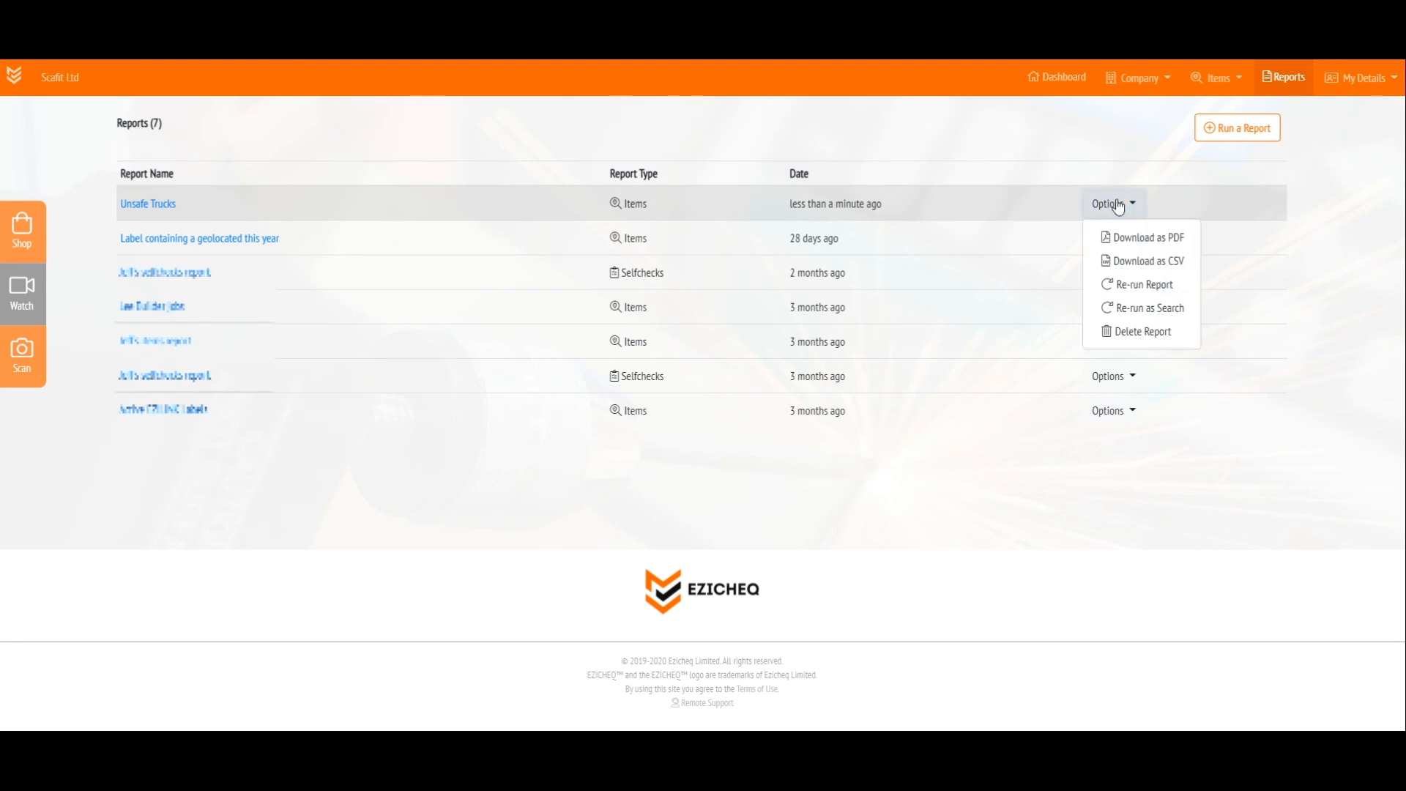
click(1142, 315)
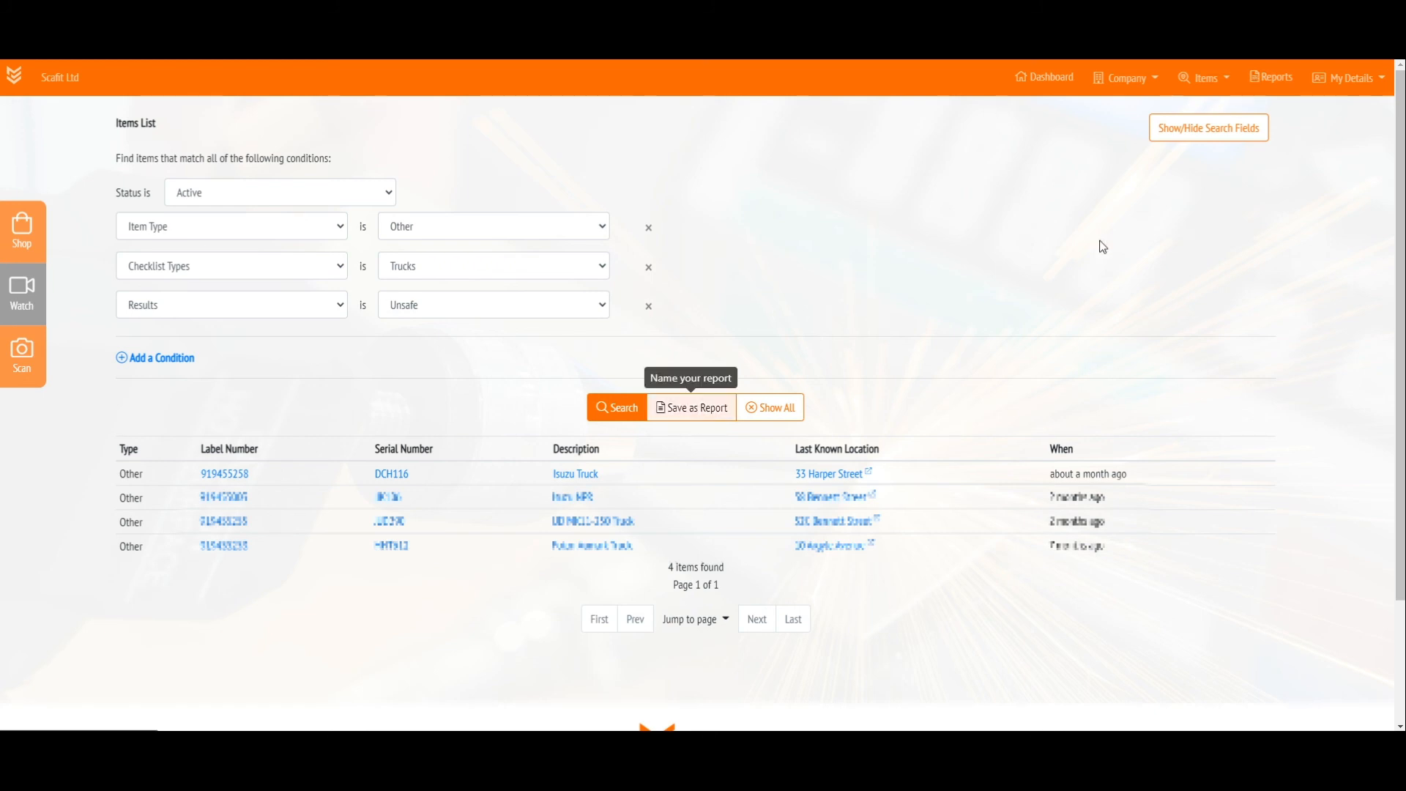
Go to the Selfchecks list and search for entries whose Label No contains CE115X1
click(1205, 78)
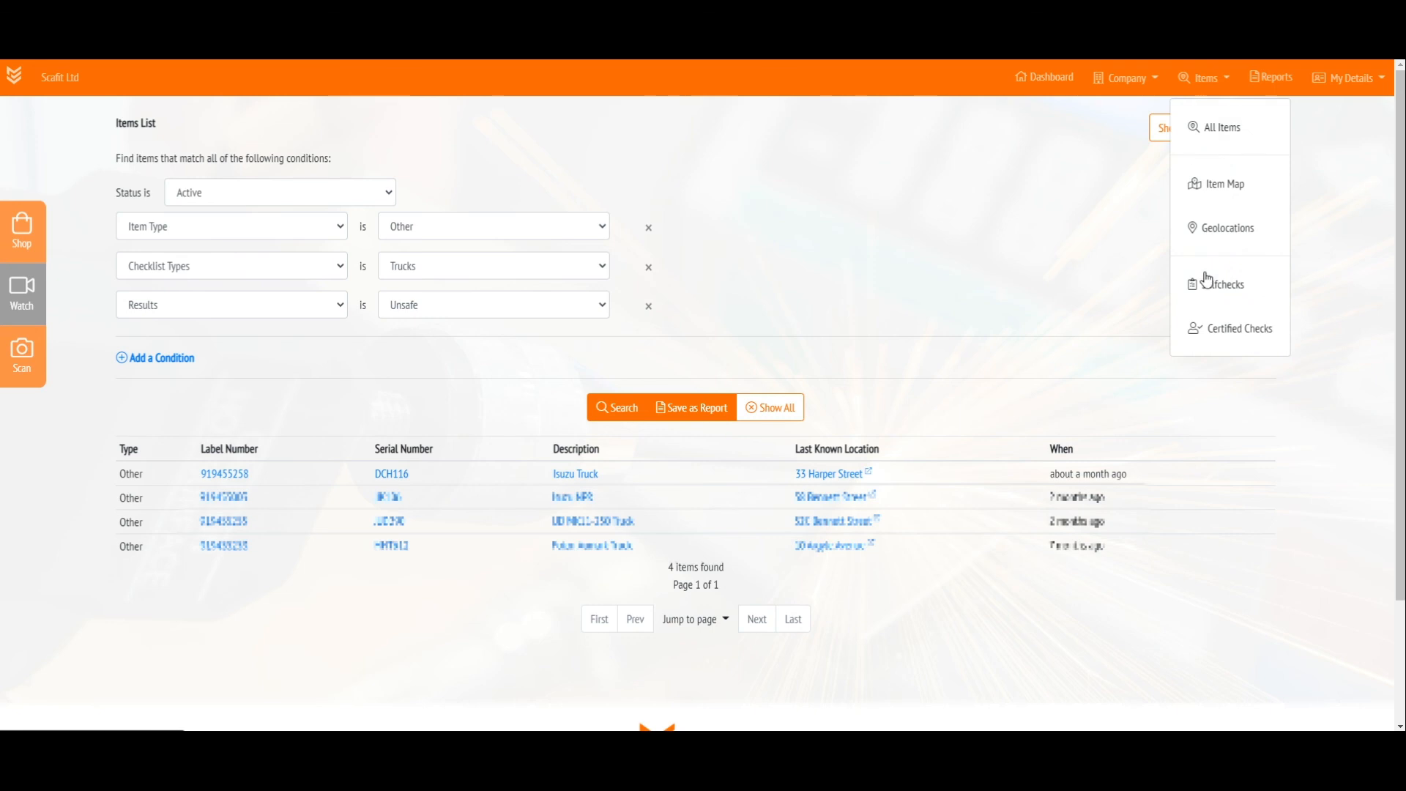
click(1213, 293)
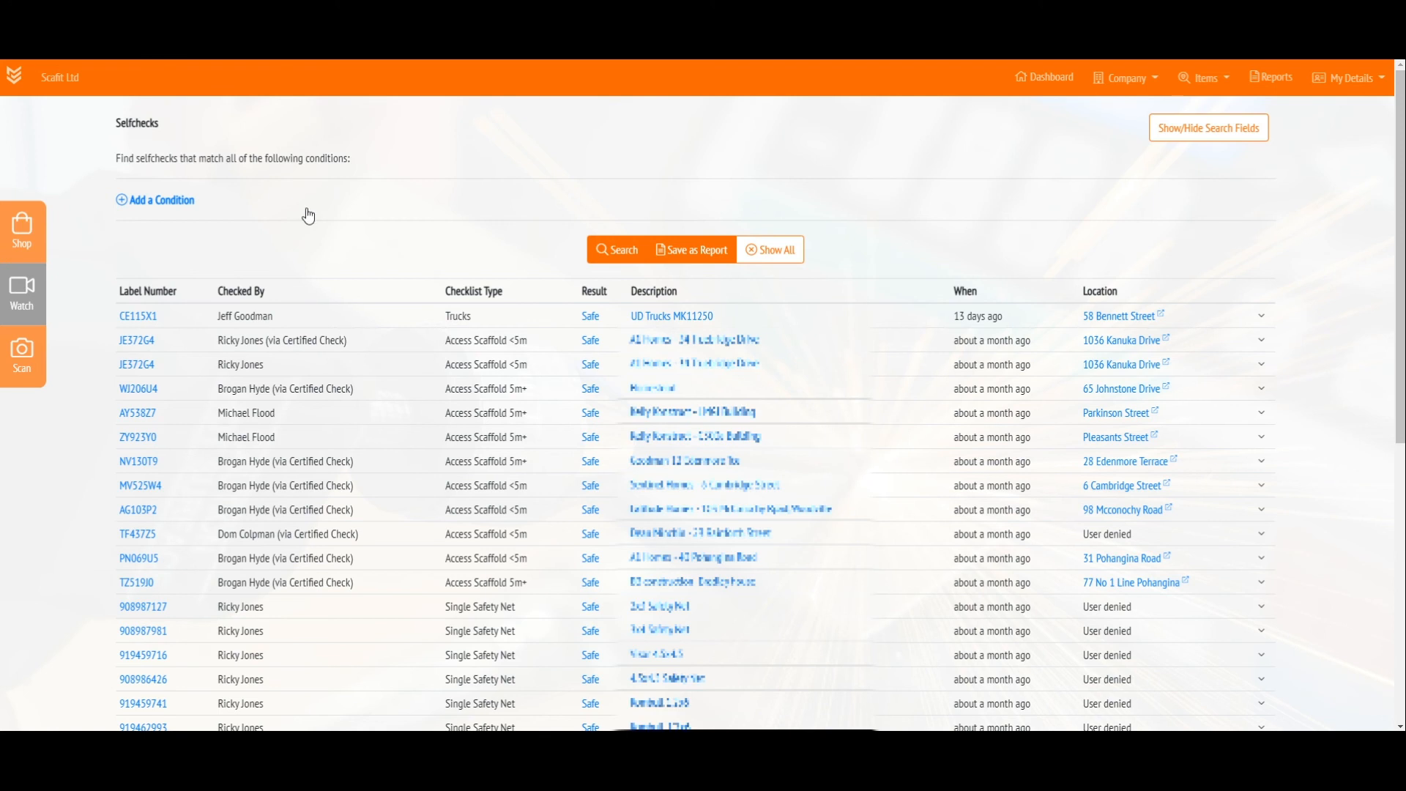
click(137, 201)
click(518, 196)
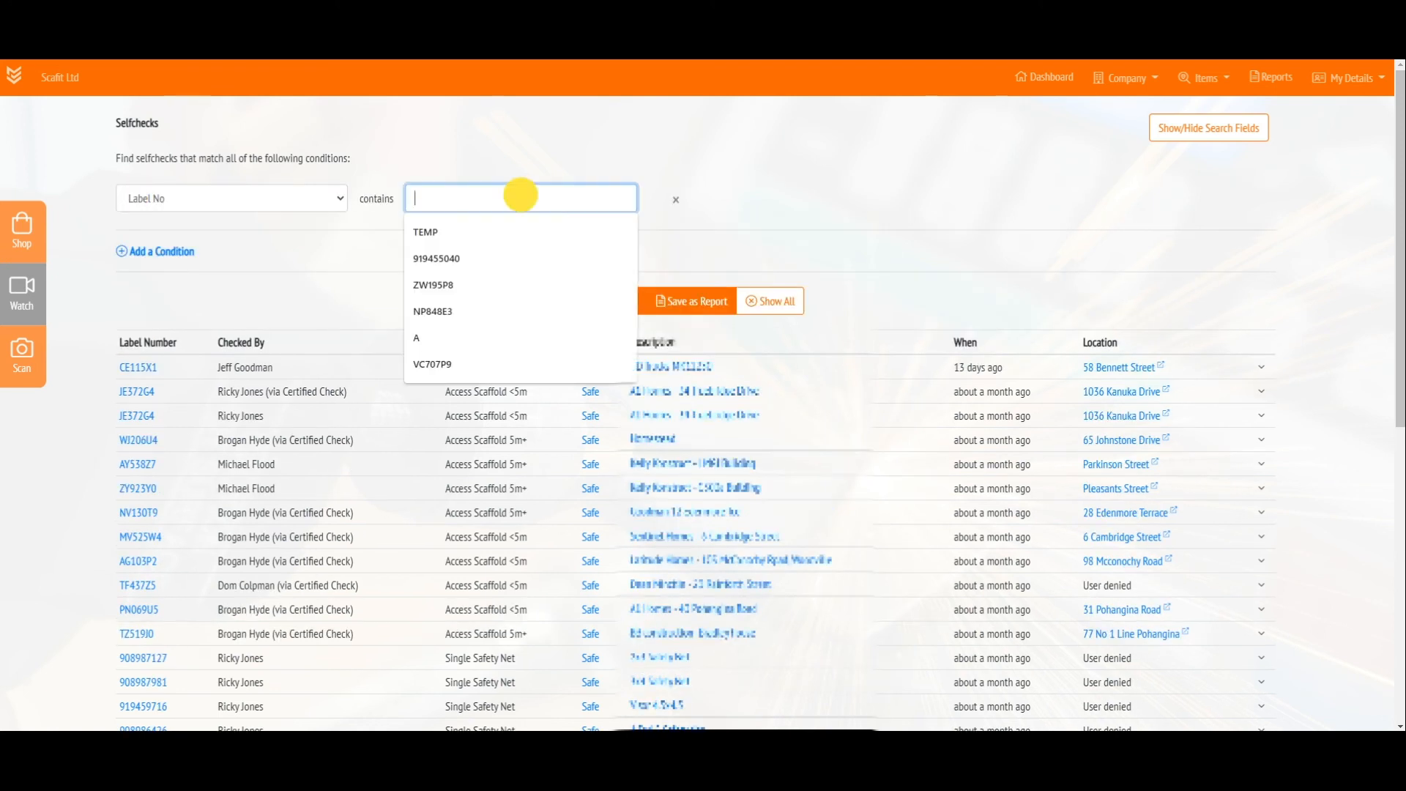
text(CE)
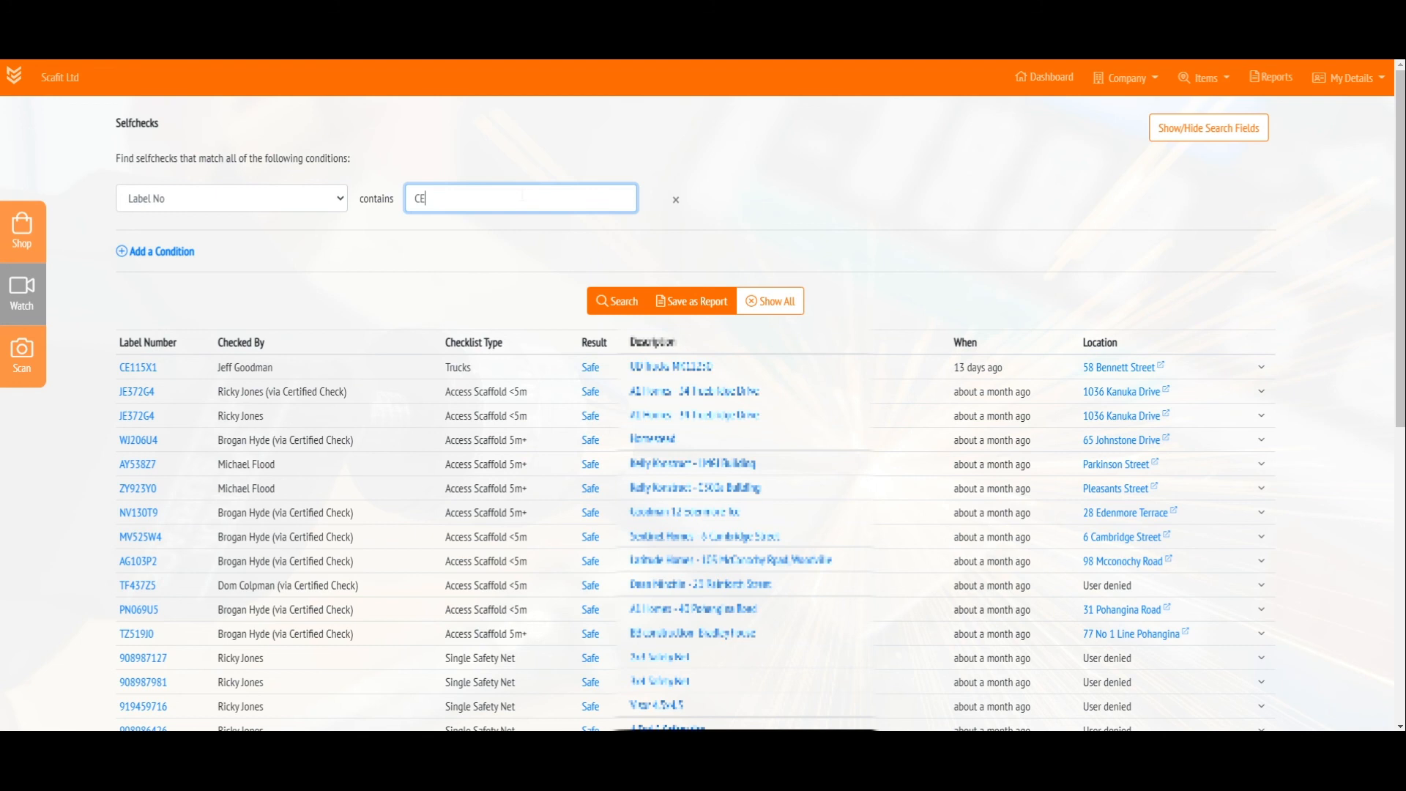
text(115X1)
click(607, 303)
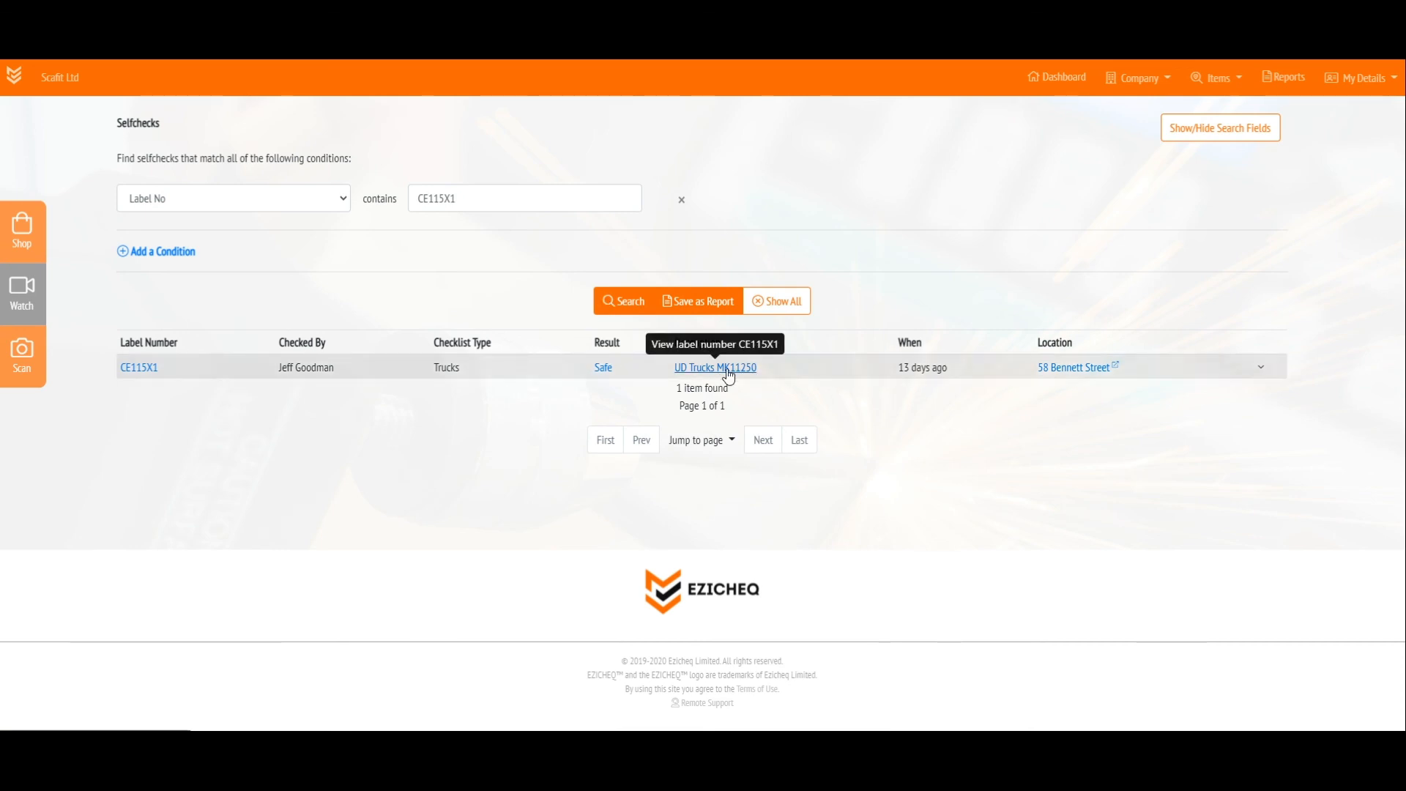
Save the selfcheck search as a report under its suggested name and download that report as CSV
click(698, 308)
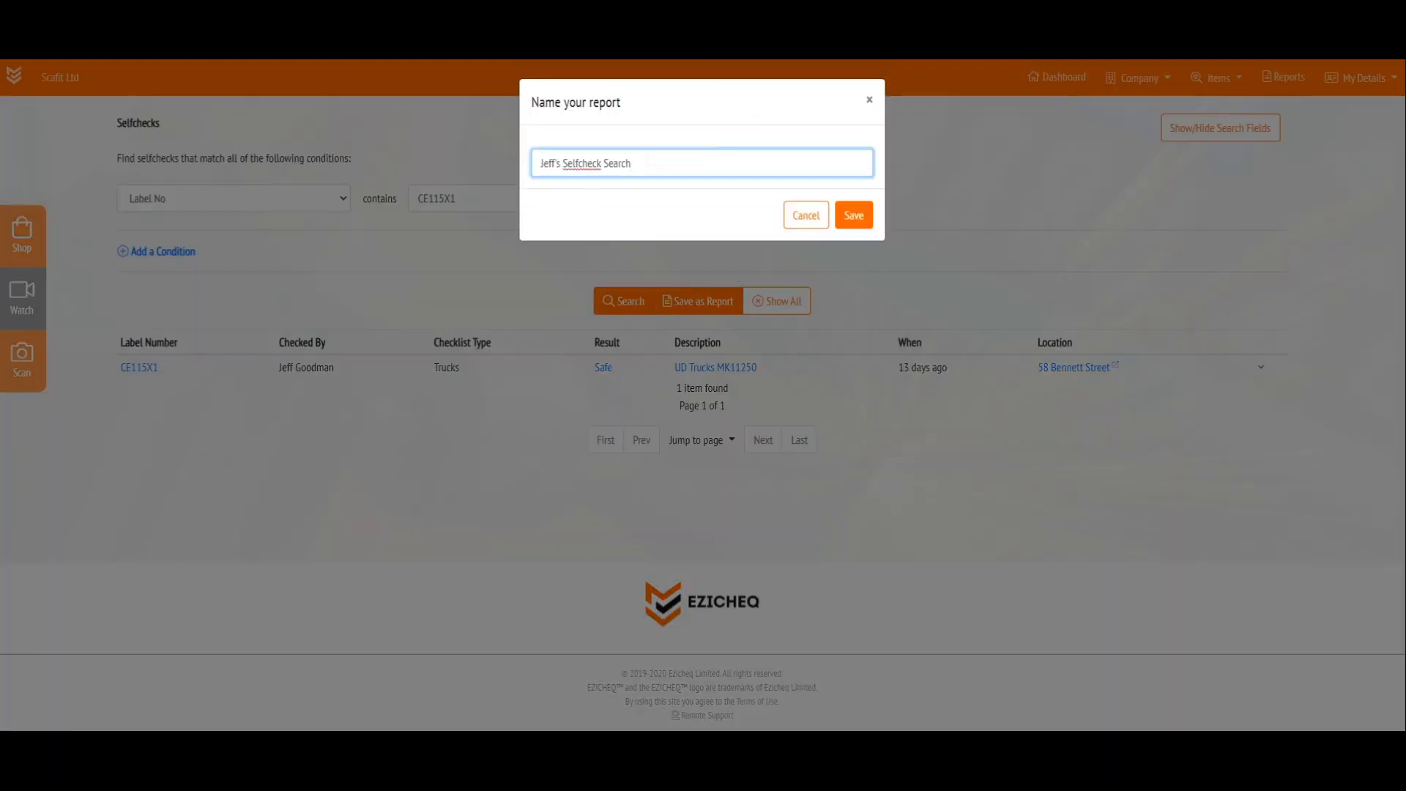
click(854, 215)
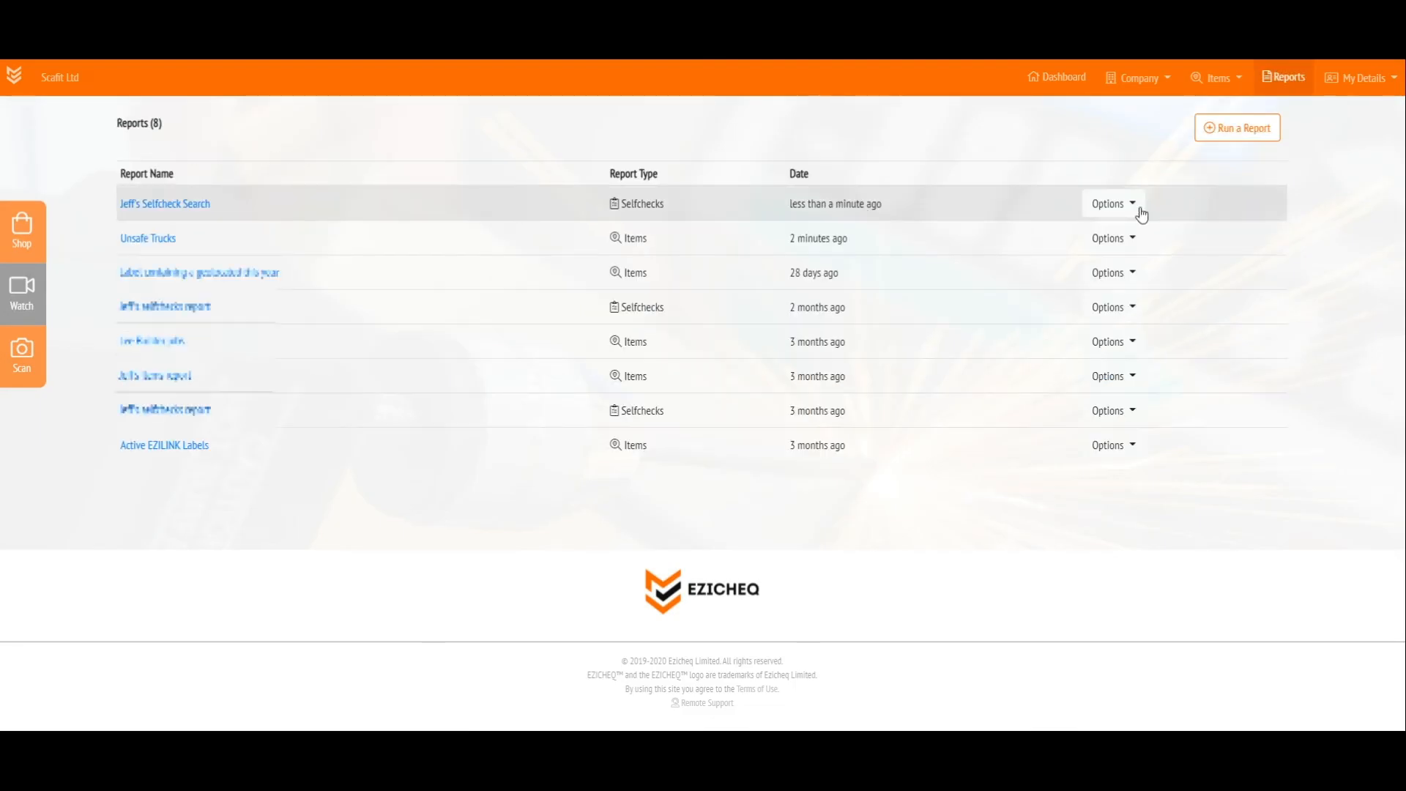
click(1115, 205)
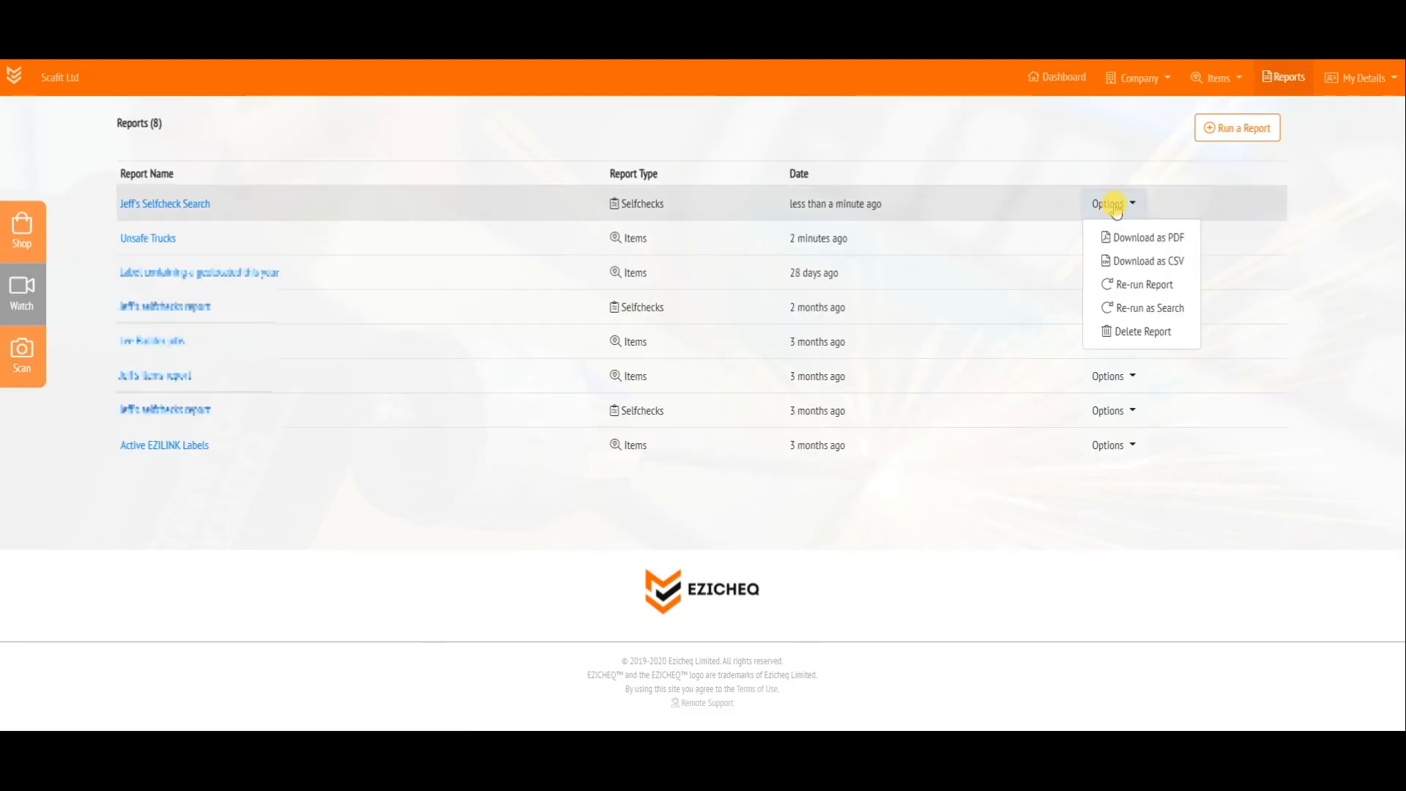
click(1124, 261)
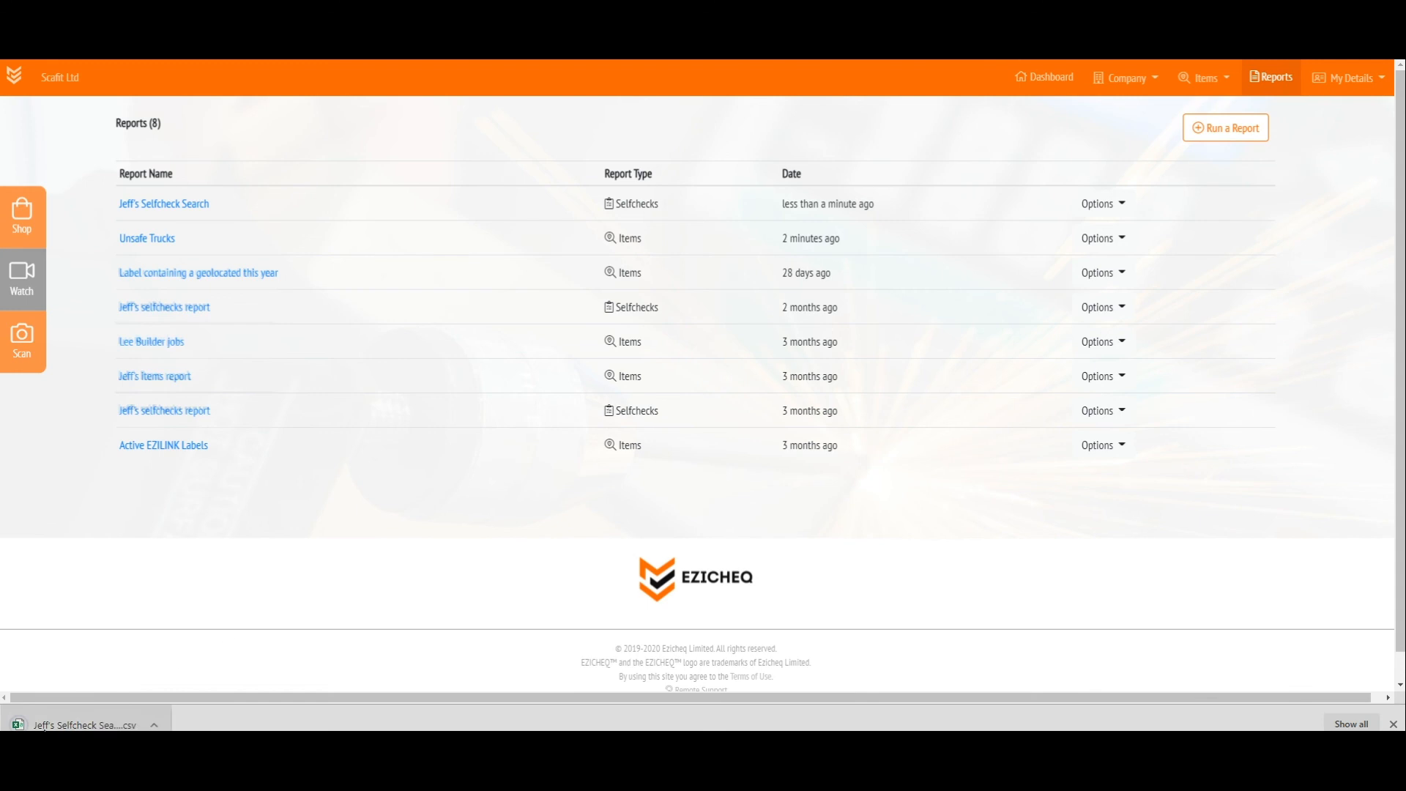
View the downloaded selfcheck CSV in Excel, then close the workbook
click(44, 724)
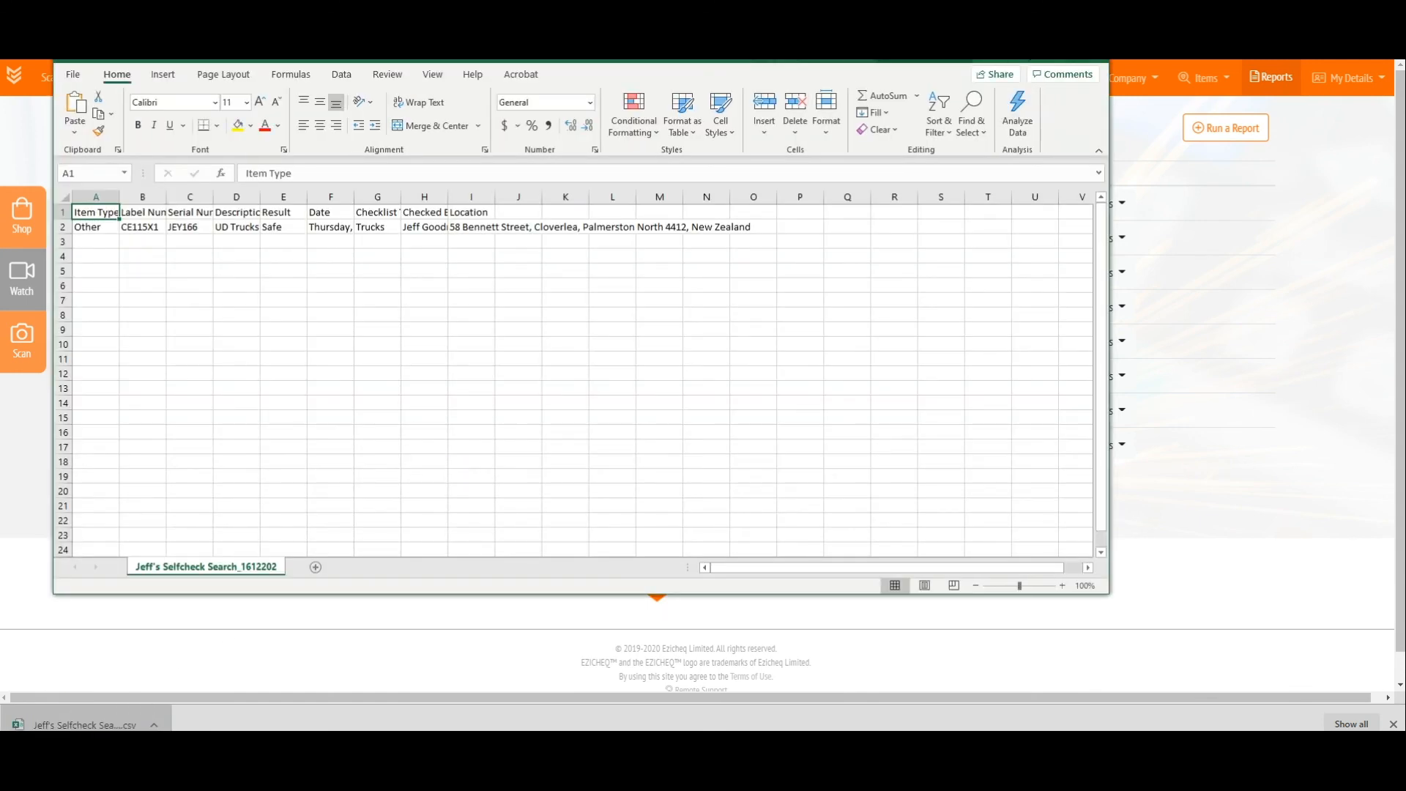
drag(854, 44, 871, 132)
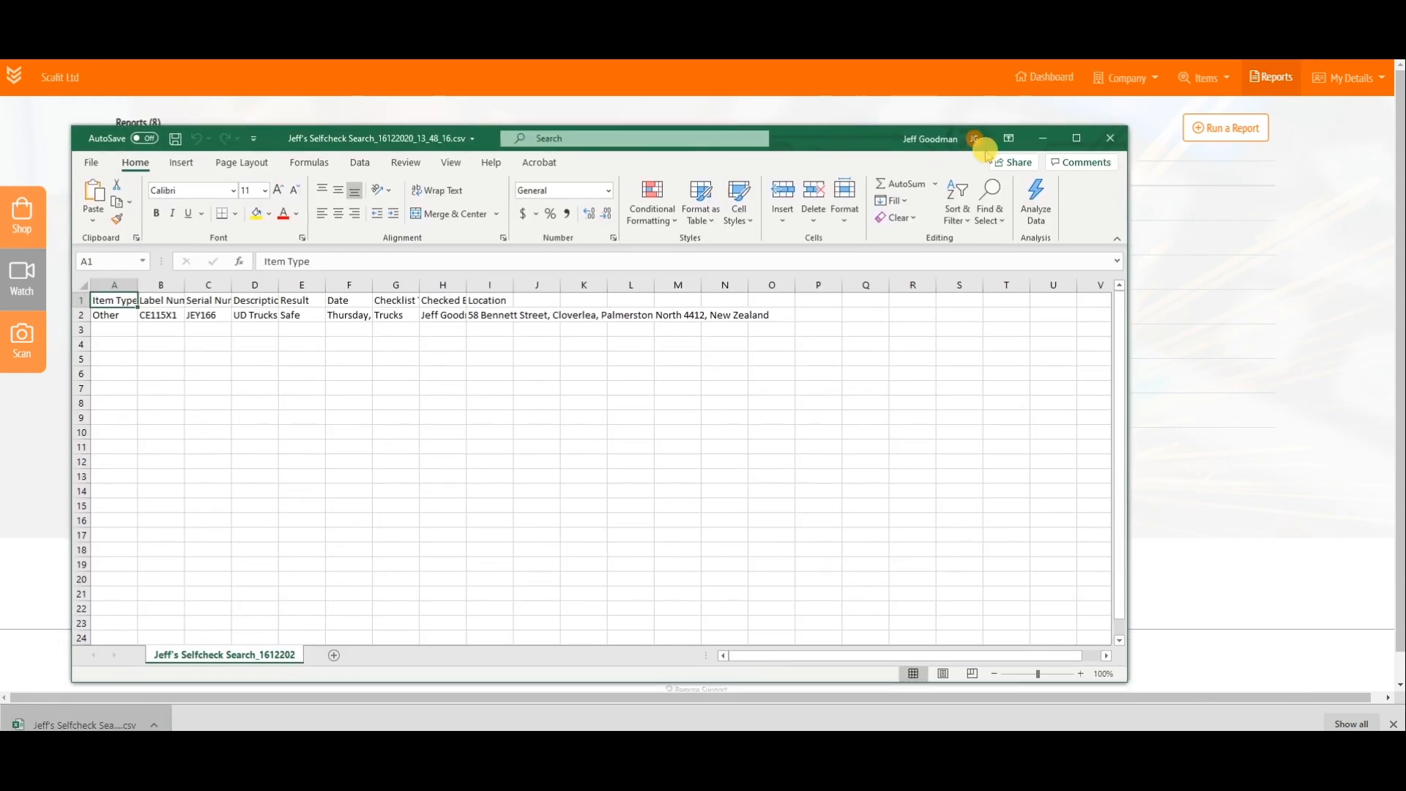
click(1111, 138)
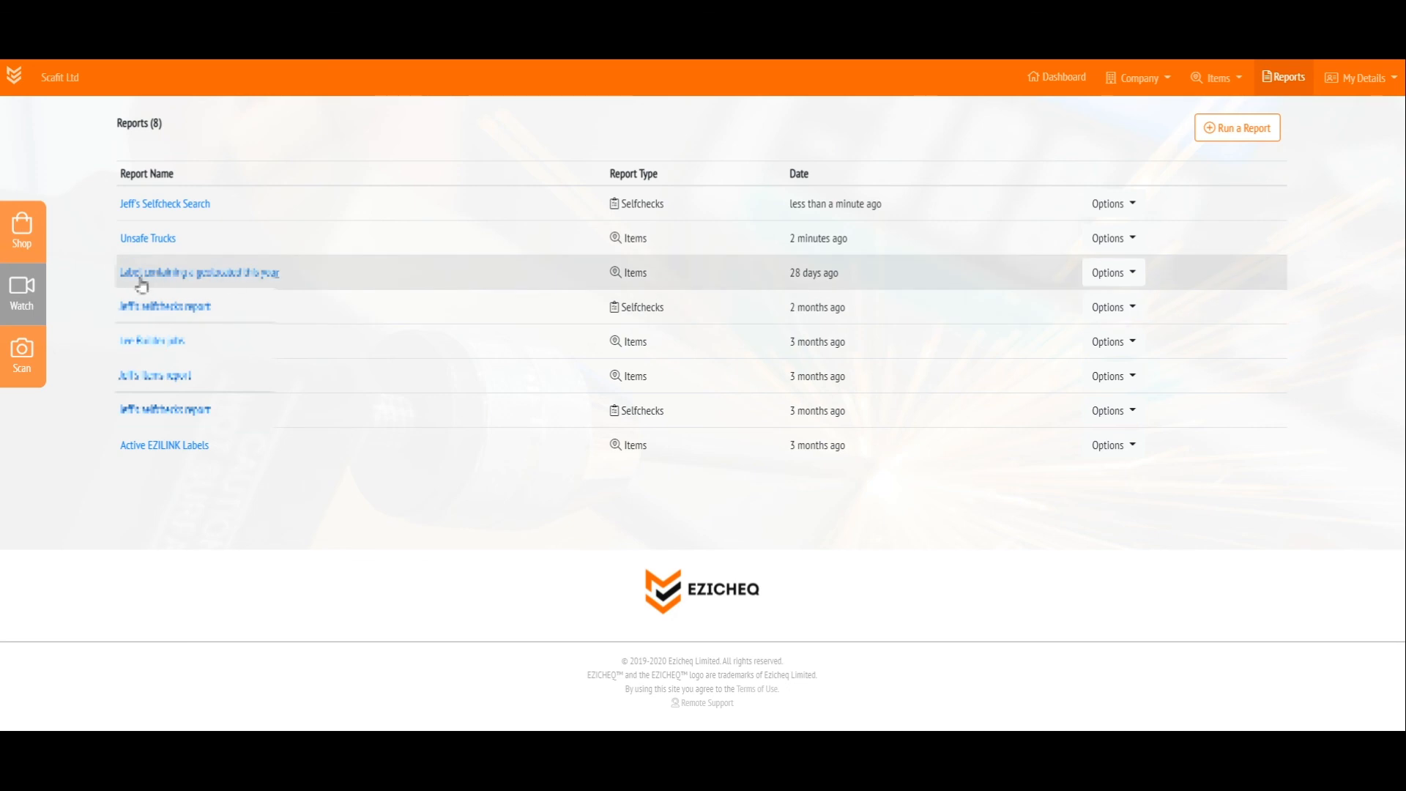
Re-run the "Label containing a geolocated this year" report as a search
click(1133, 272)
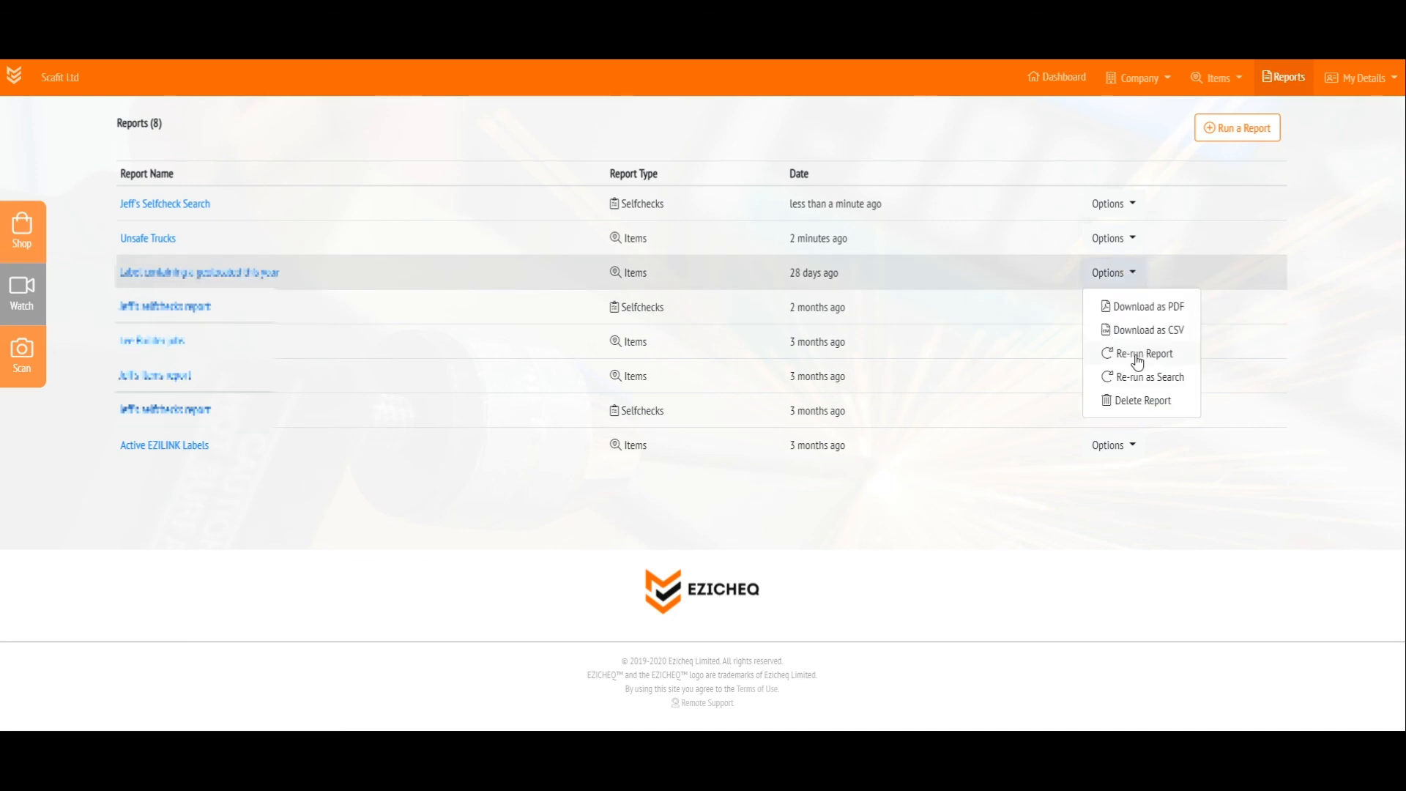
click(1138, 377)
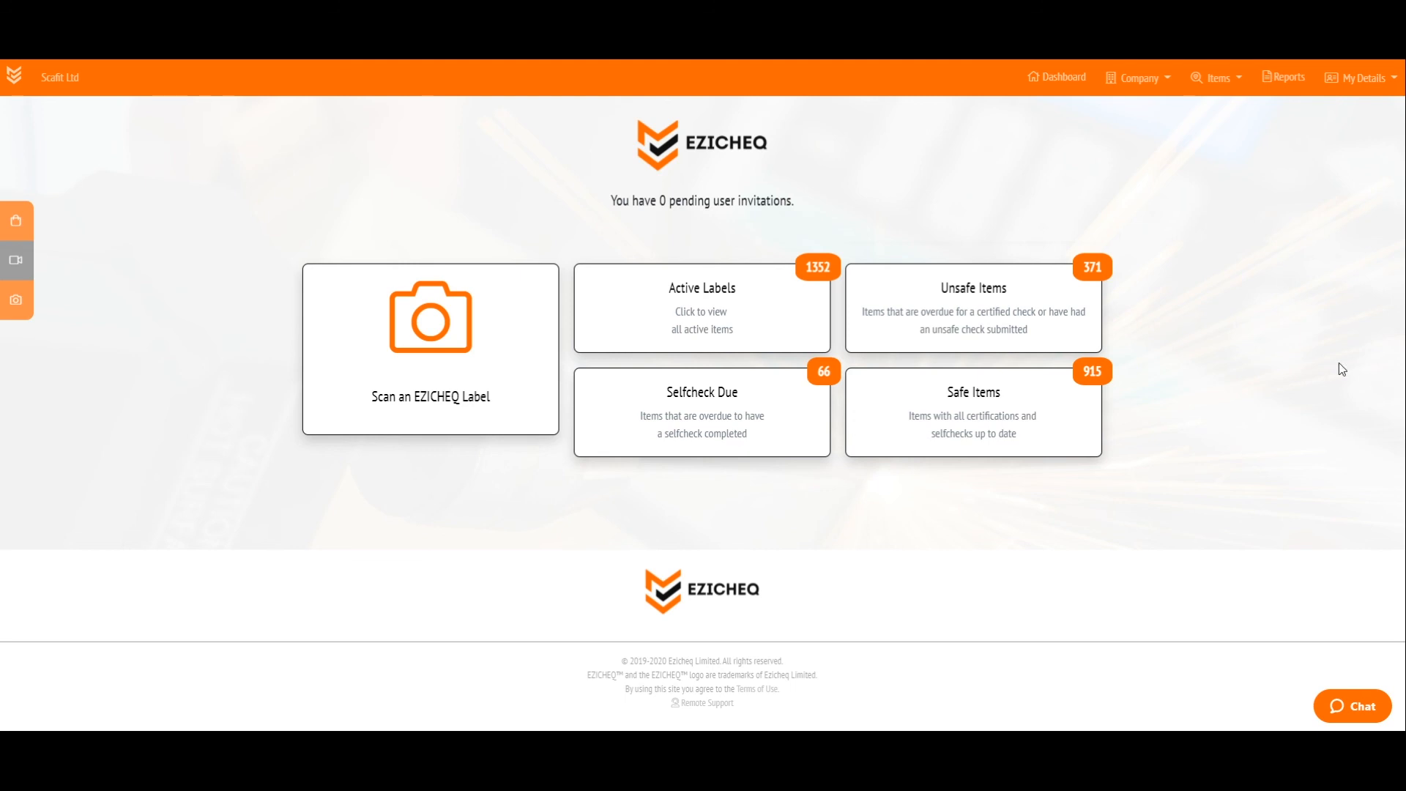
Open the live support chat from the dashboard
click(1346, 709)
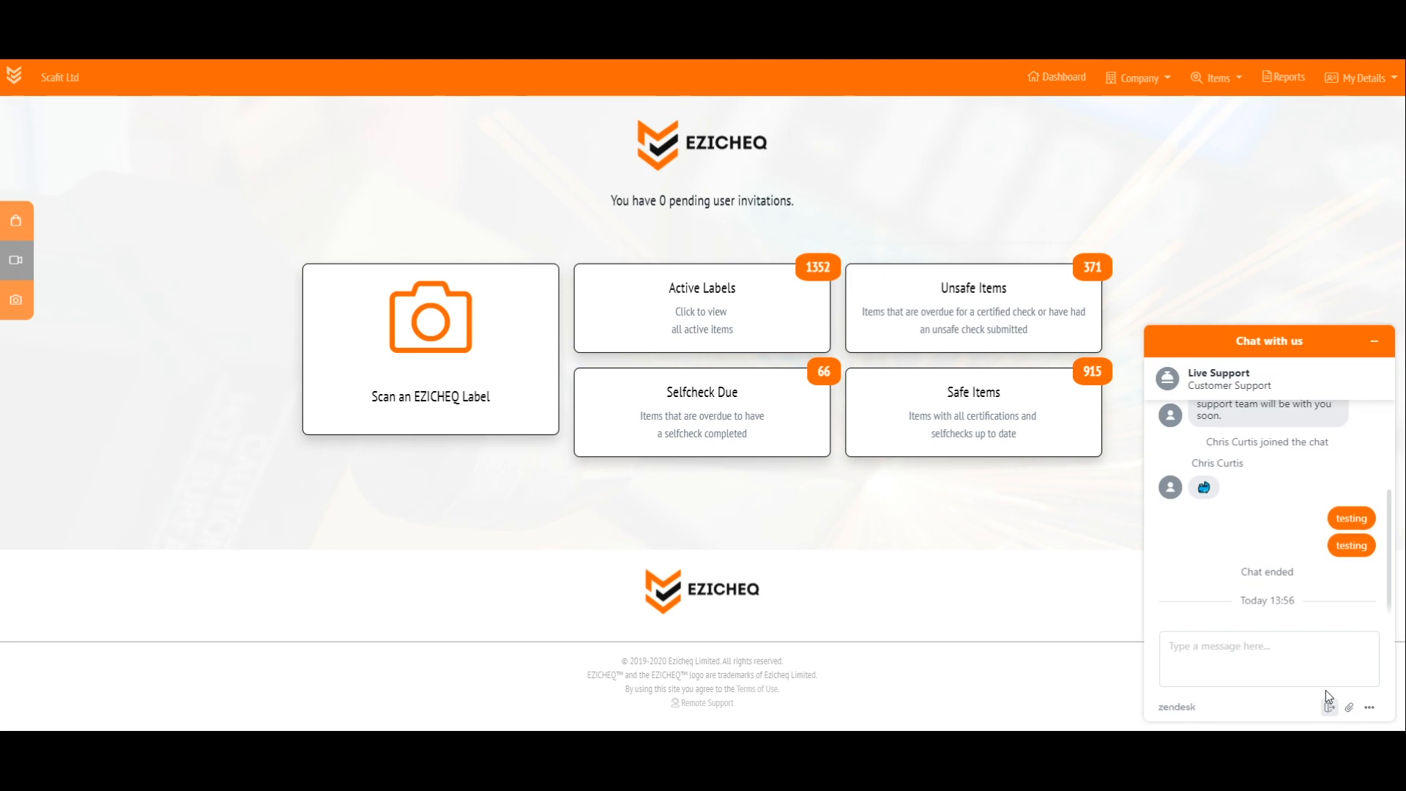